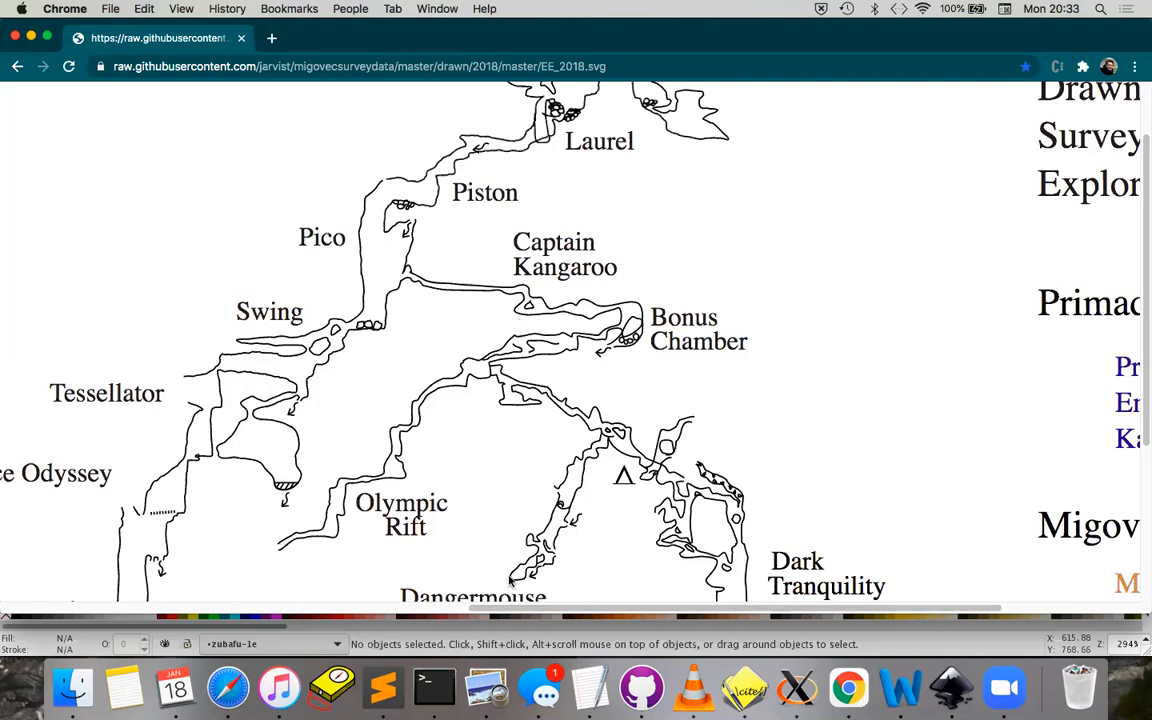
# Switch to EE_SLO.pdf in Preview, enlarge its window and examine the Captain Kangaroo passage up close
pyautogui.click(486, 690)
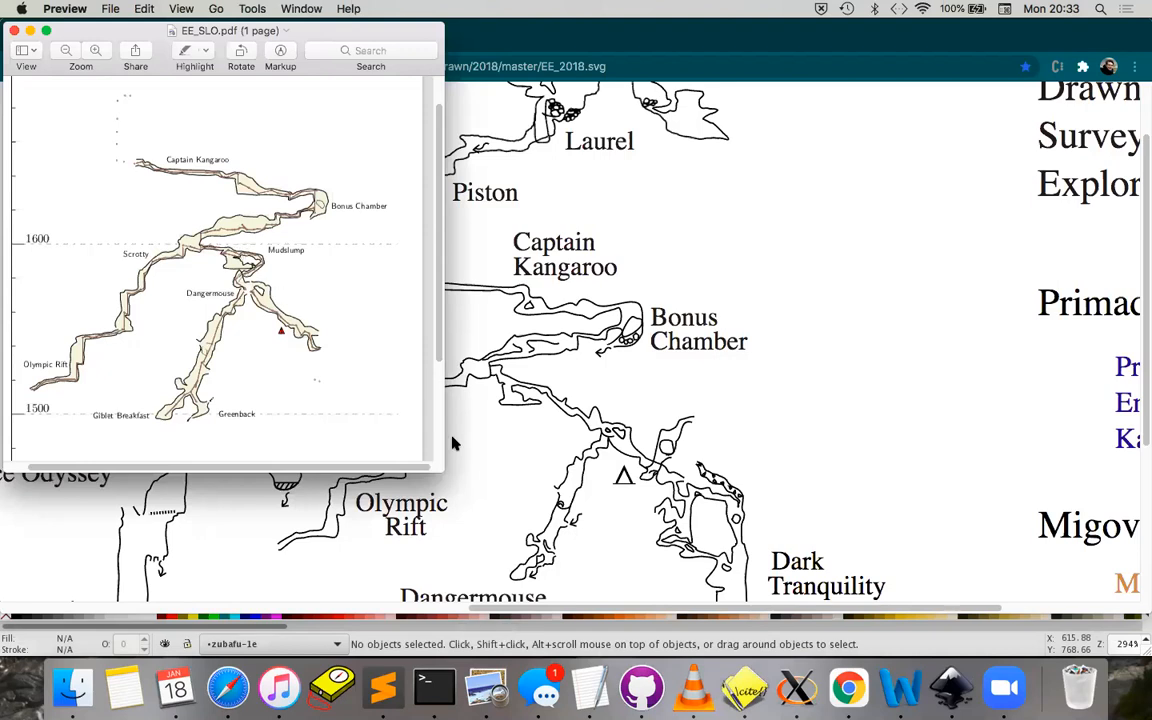
pyautogui.moveTo(443, 472); pyautogui.dragTo(818, 595)
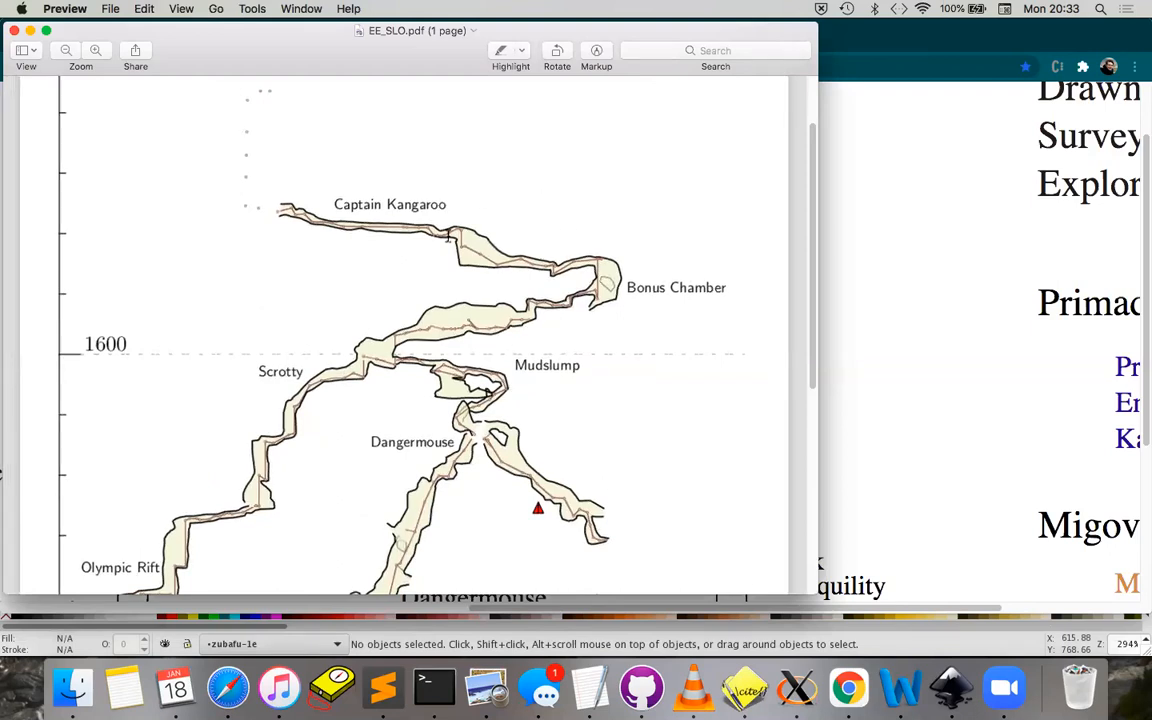
pyautogui.scroll(5, 500, 240)
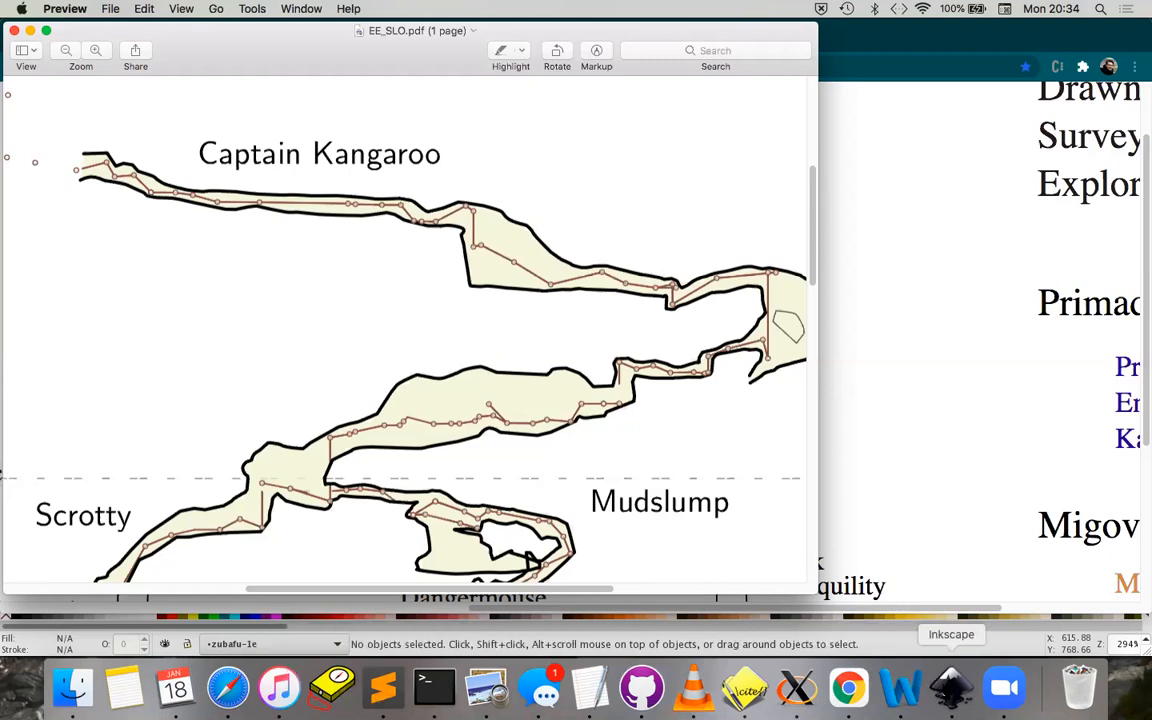
# In Inkscape, reverse the direction of the passage's lower wall line and save zubafu-e.th2 as Therion output at 1:200 scale
pyautogui.click(951, 686)
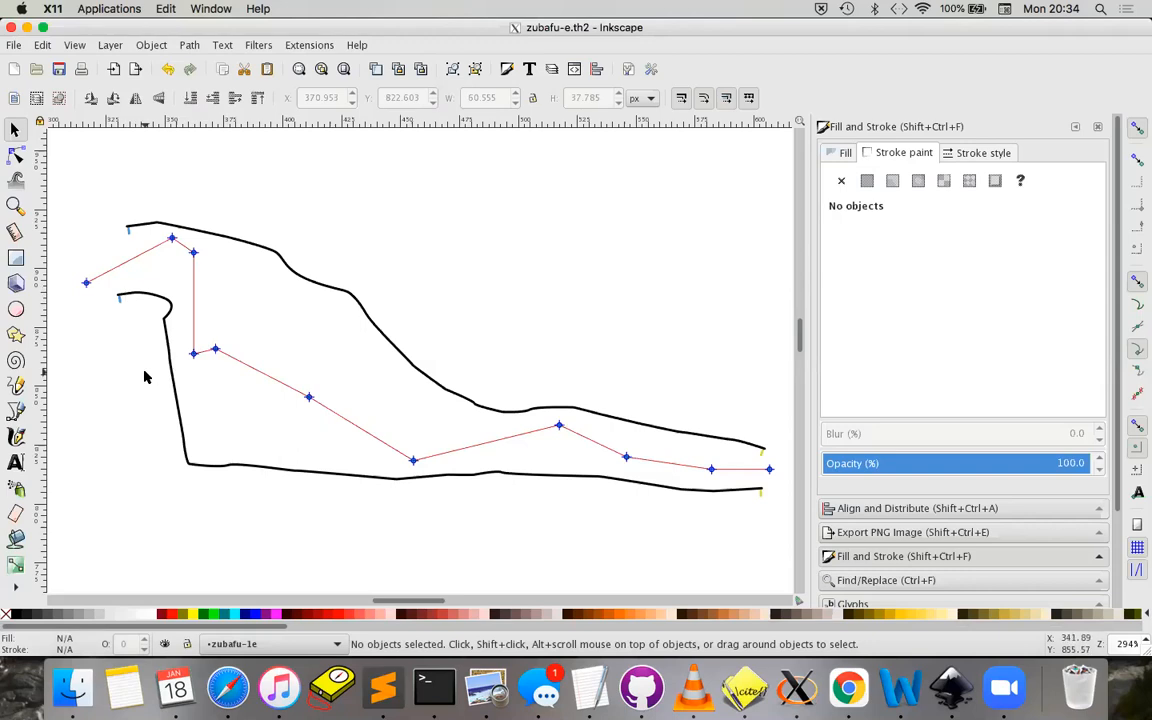
pyautogui.click(173, 381)
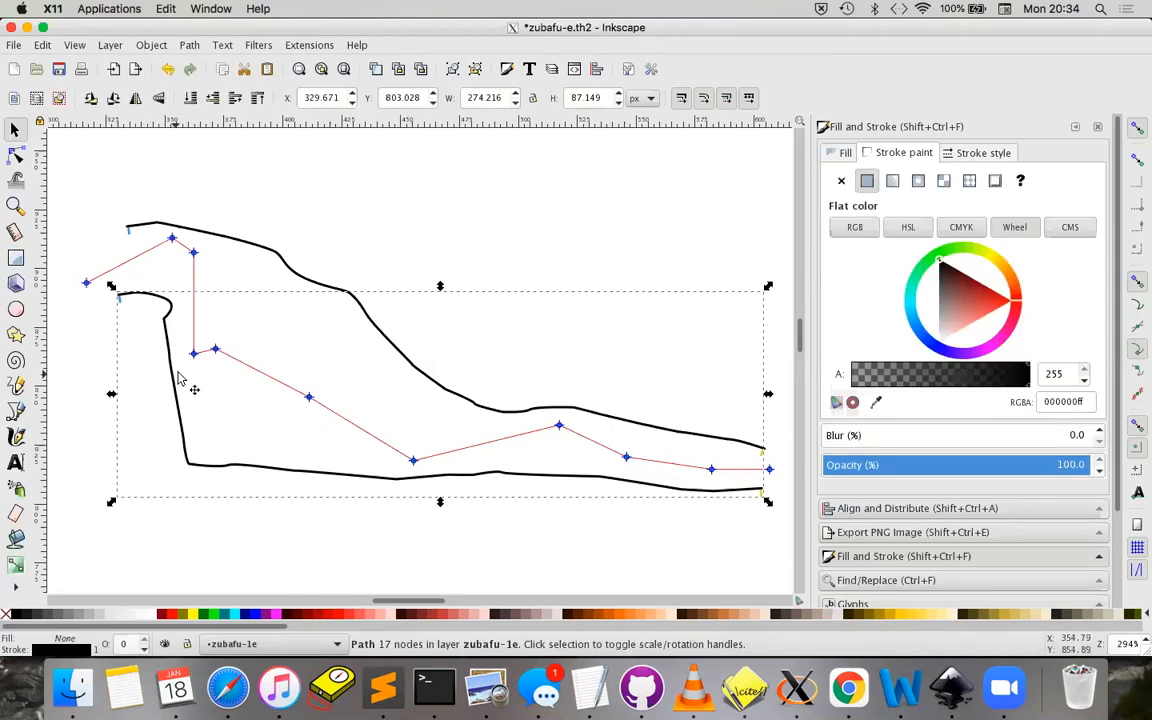
pyautogui.click(309, 45)
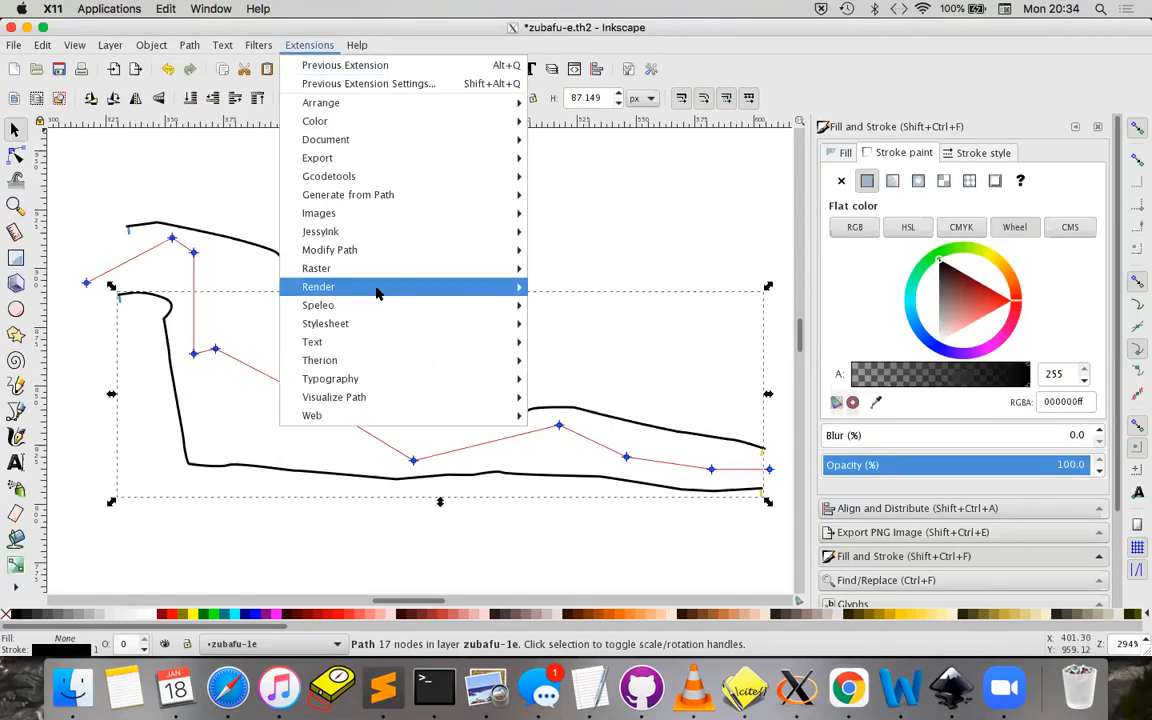
pyautogui.moveTo(189, 45)
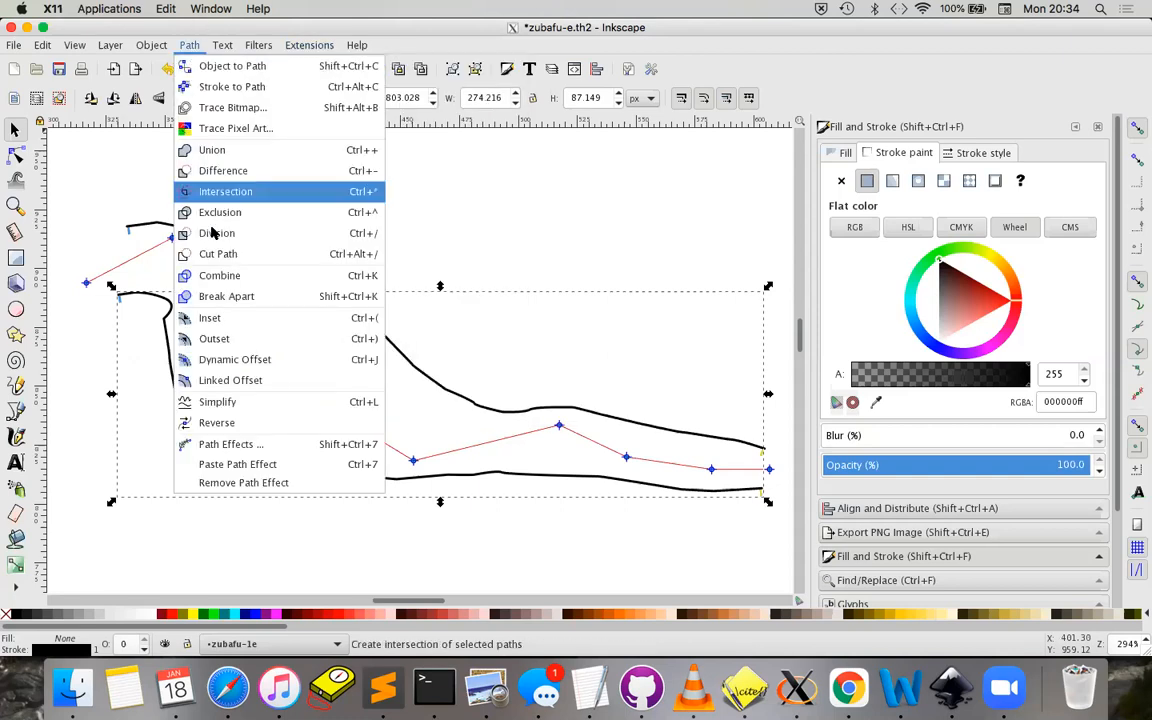
pyautogui.click(219, 424)
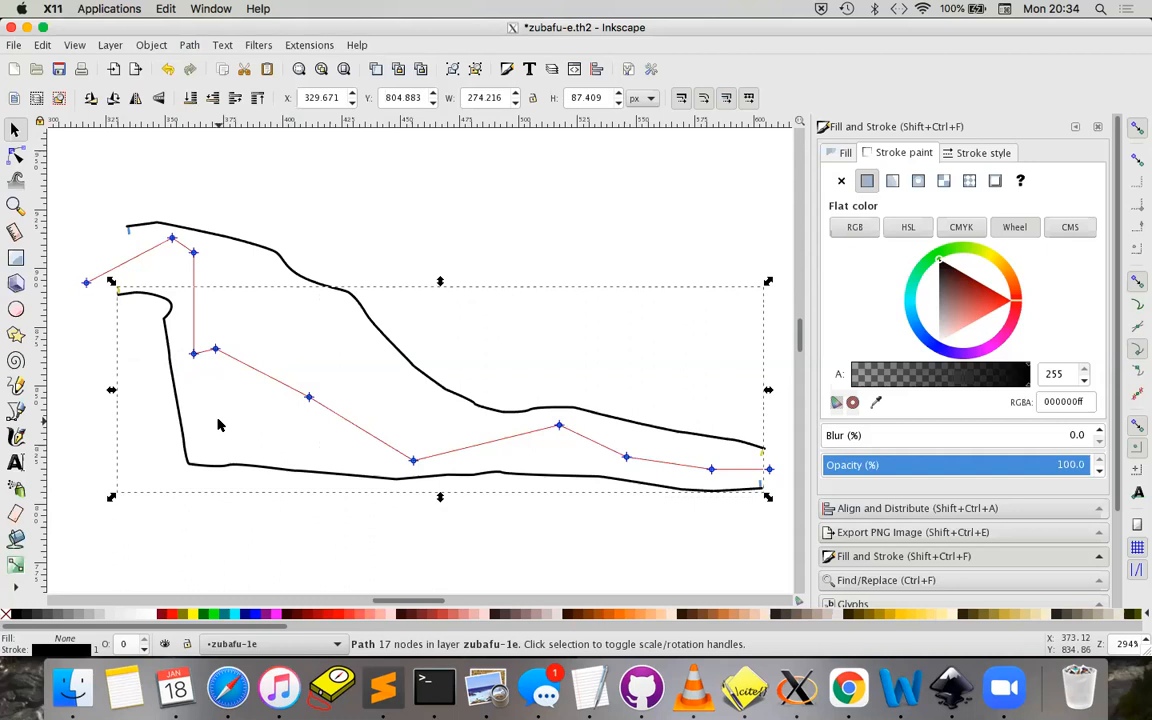
pyautogui.click(219, 424)
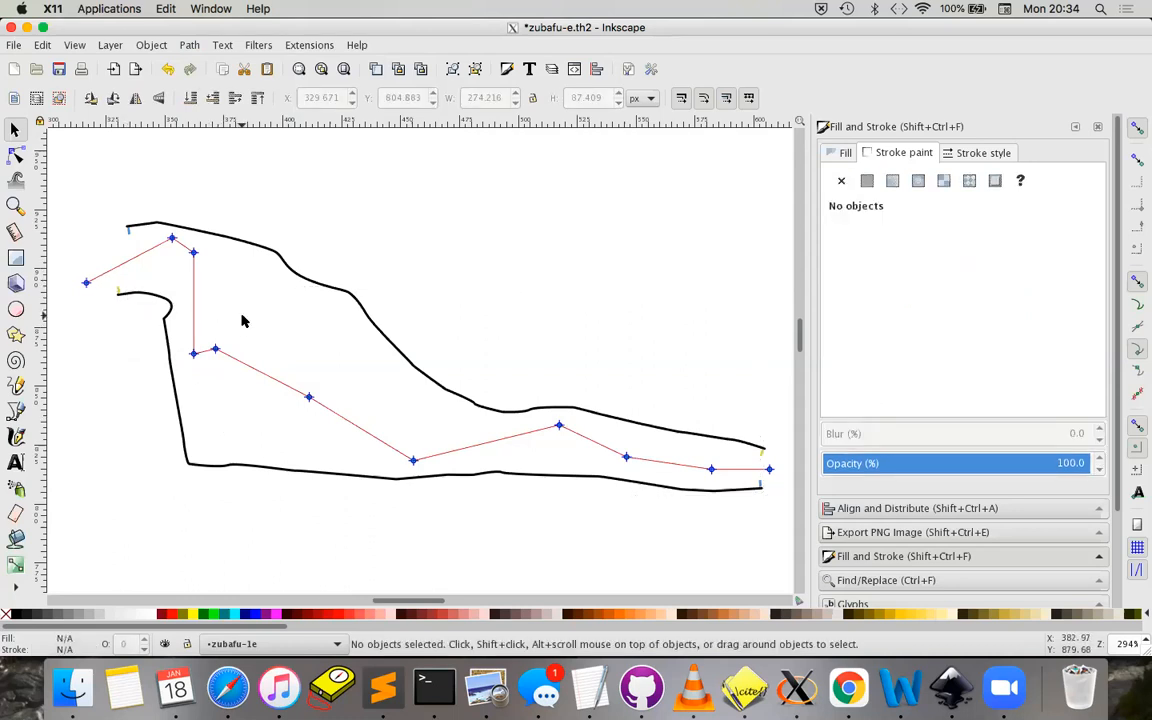
pyautogui.hotkey('ctrl', 's')
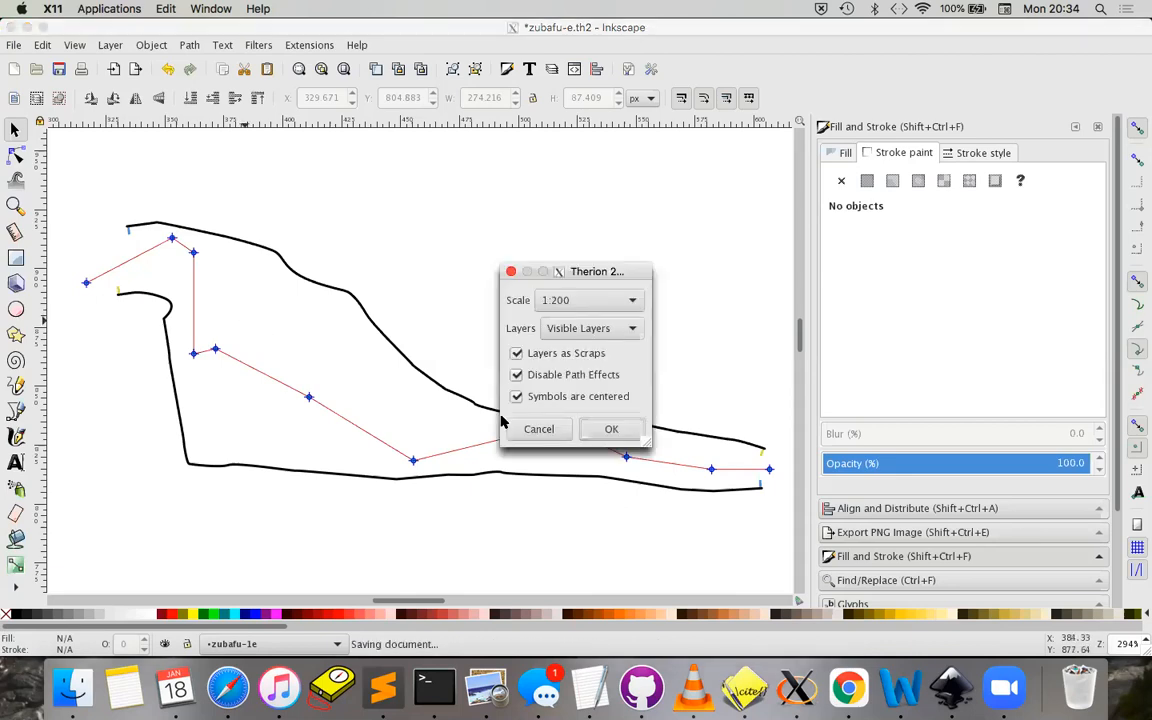
pyautogui.click(637, 429)
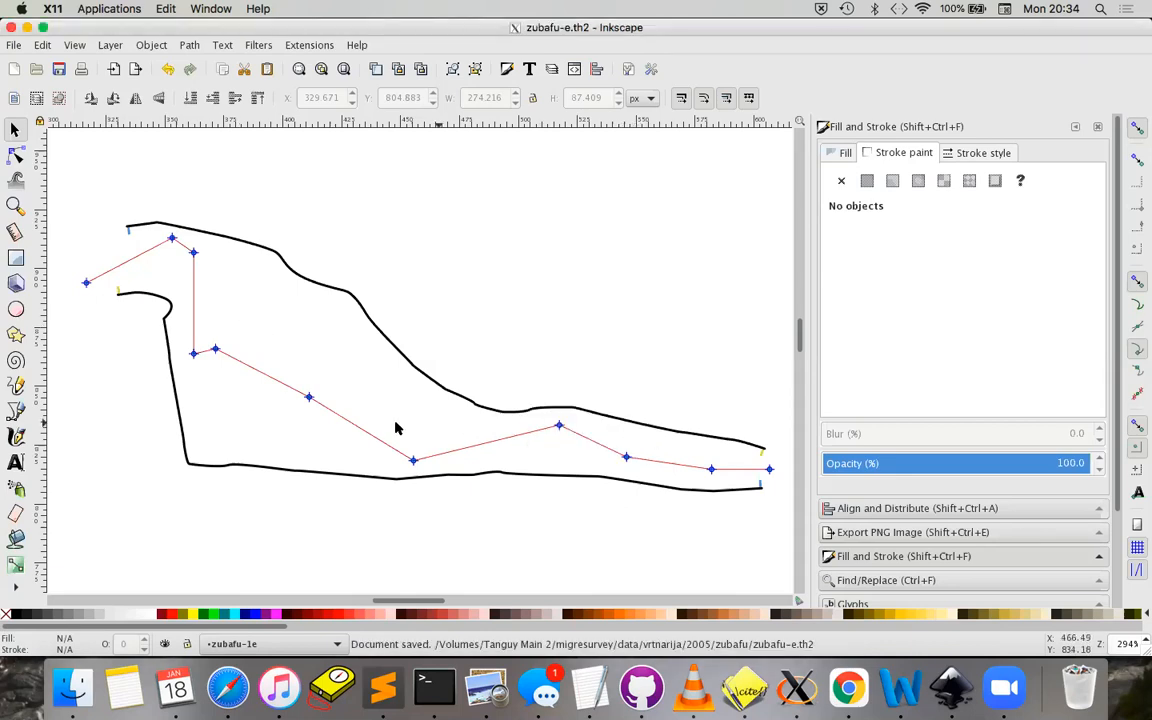
# With snapping turned off, draw a closed curved outline about 37 by 29 px inside the passage, near its lower-left corner
pyautogui.click(18, 411)
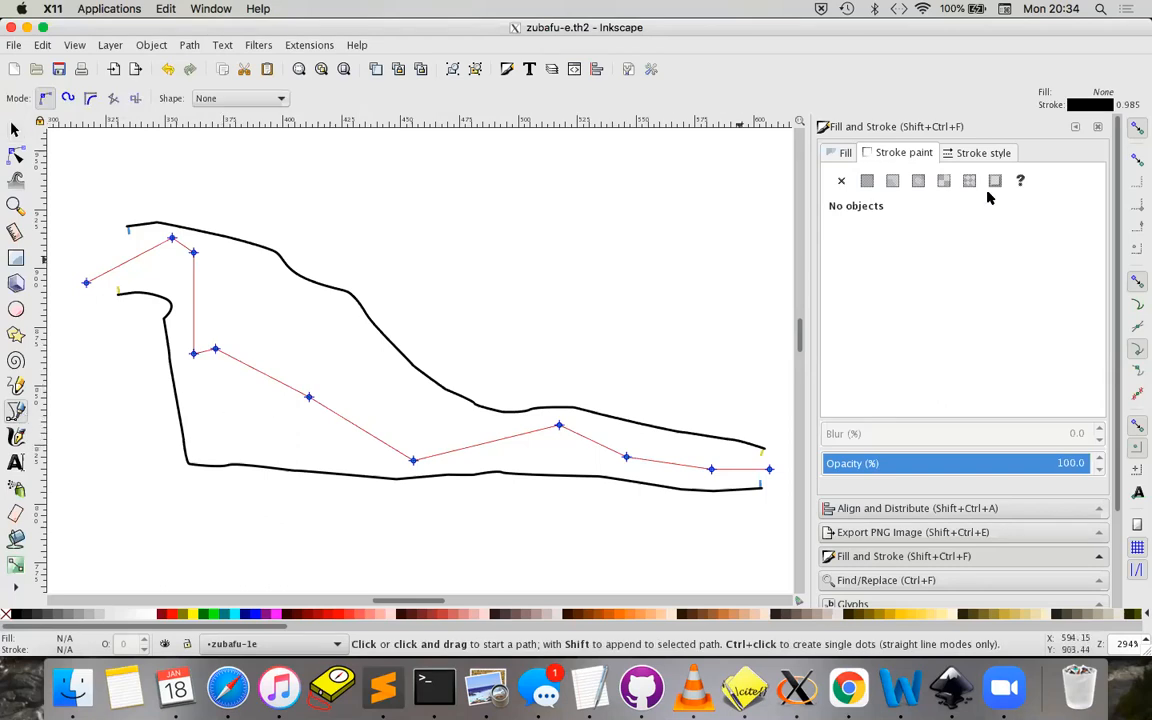
pyautogui.click(1139, 131)
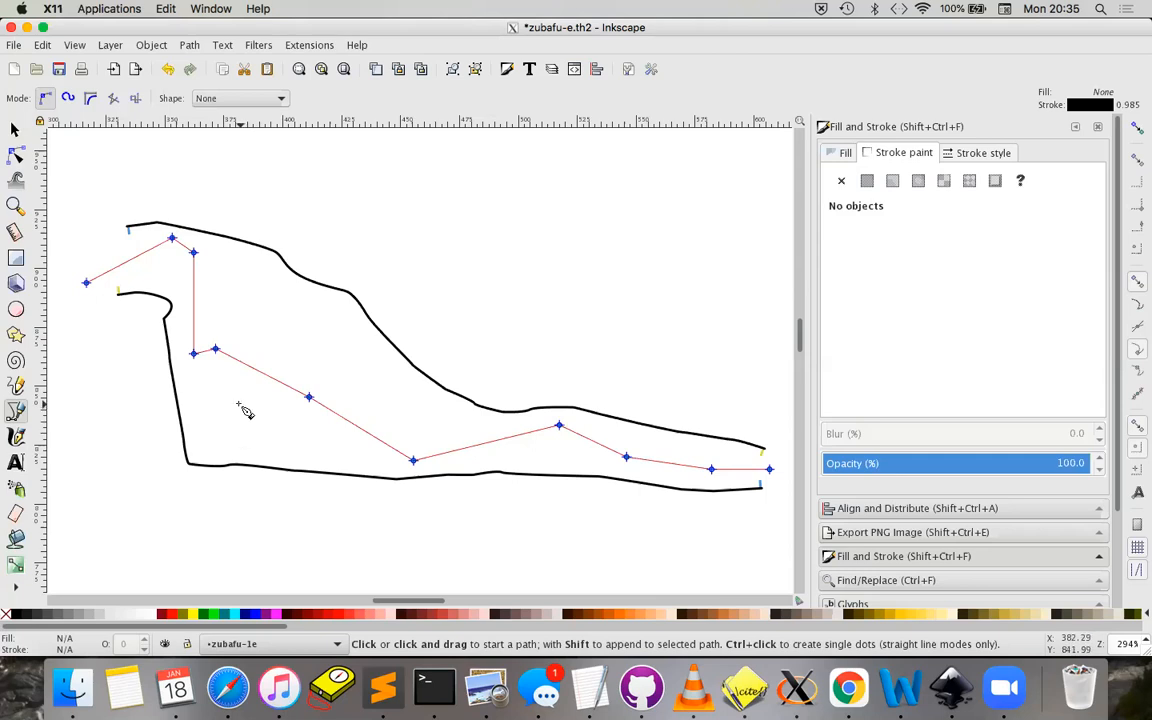
pyautogui.click(210, 376)
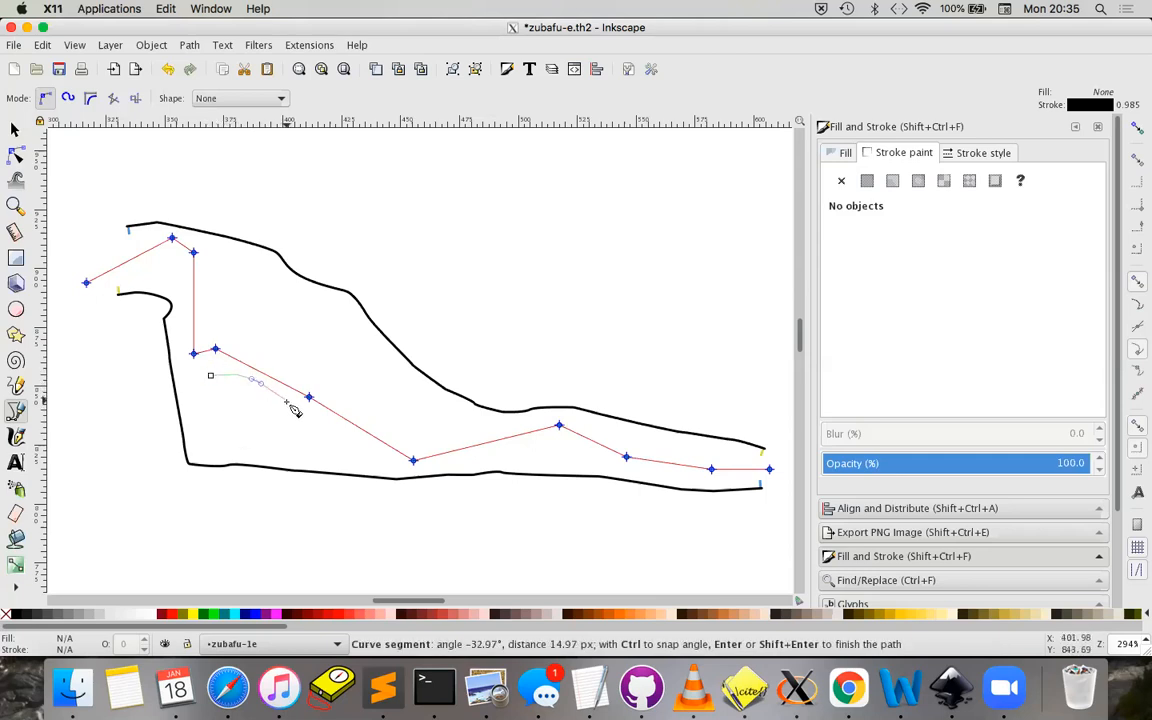
pyautogui.moveTo(254, 439); pyautogui.dragTo(231, 444)
pyautogui.click(216, 441)
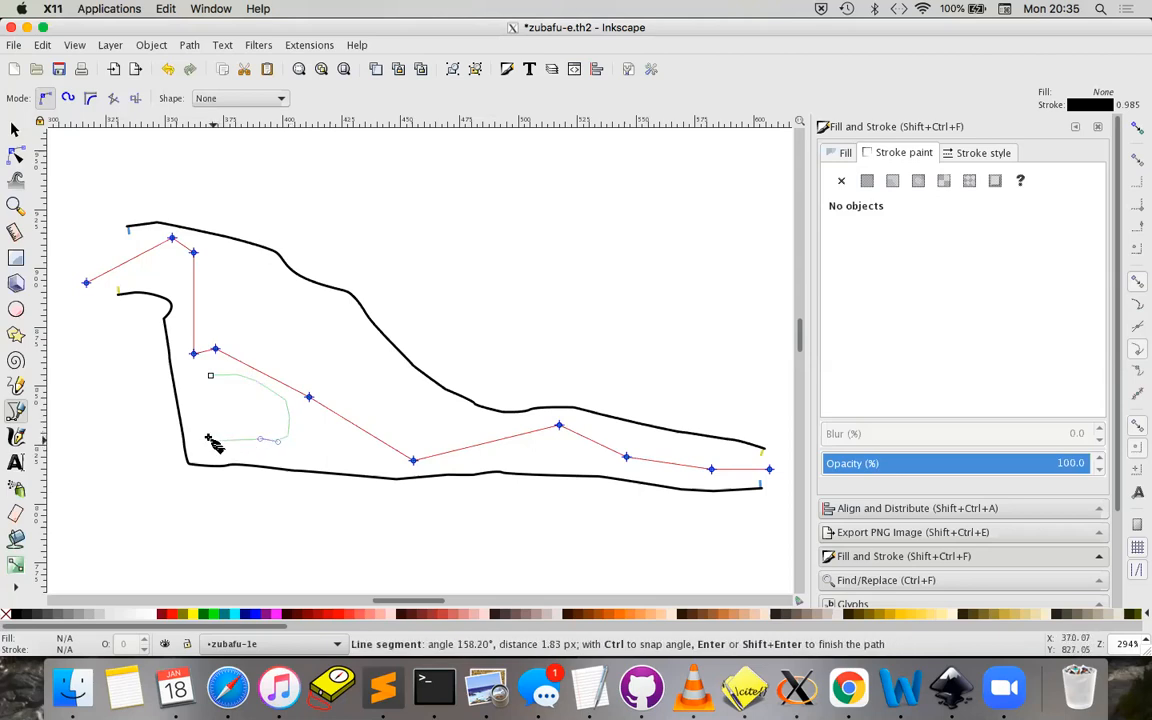
pyautogui.click(210, 376)
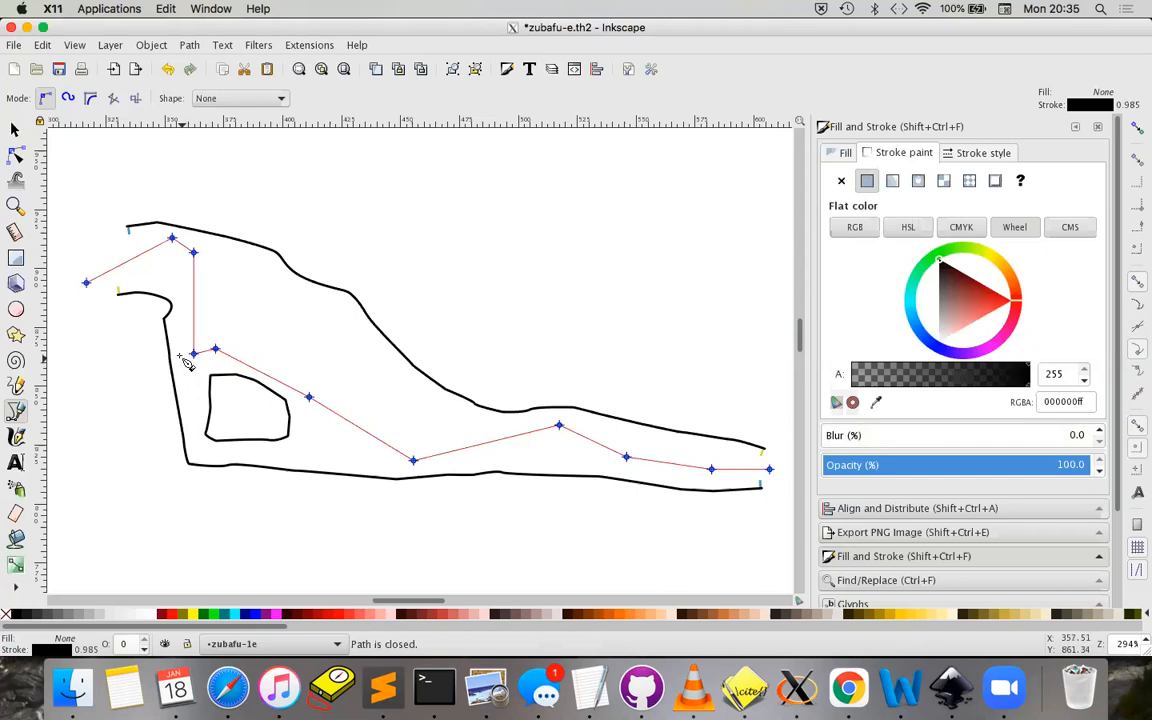
# Move the closed outline to about X 370.9, Y 825.9 px and open its object properties
pyautogui.click(14, 130)
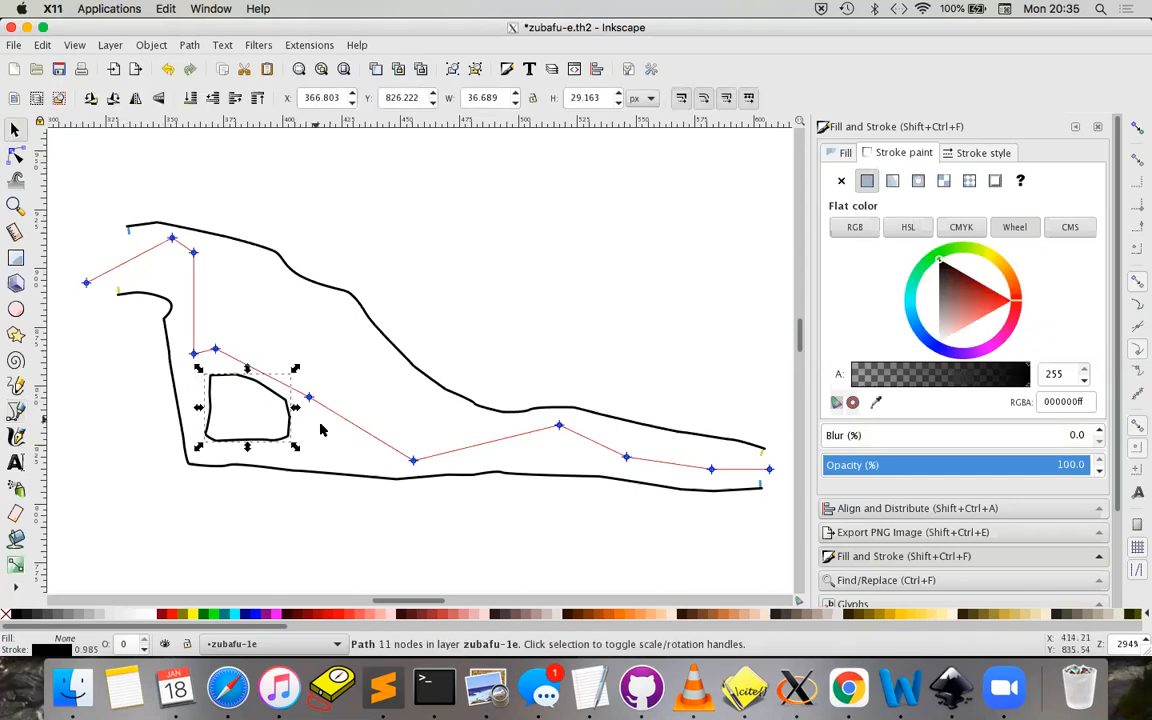
pyautogui.moveTo(288, 436); pyautogui.dragTo(298, 437)
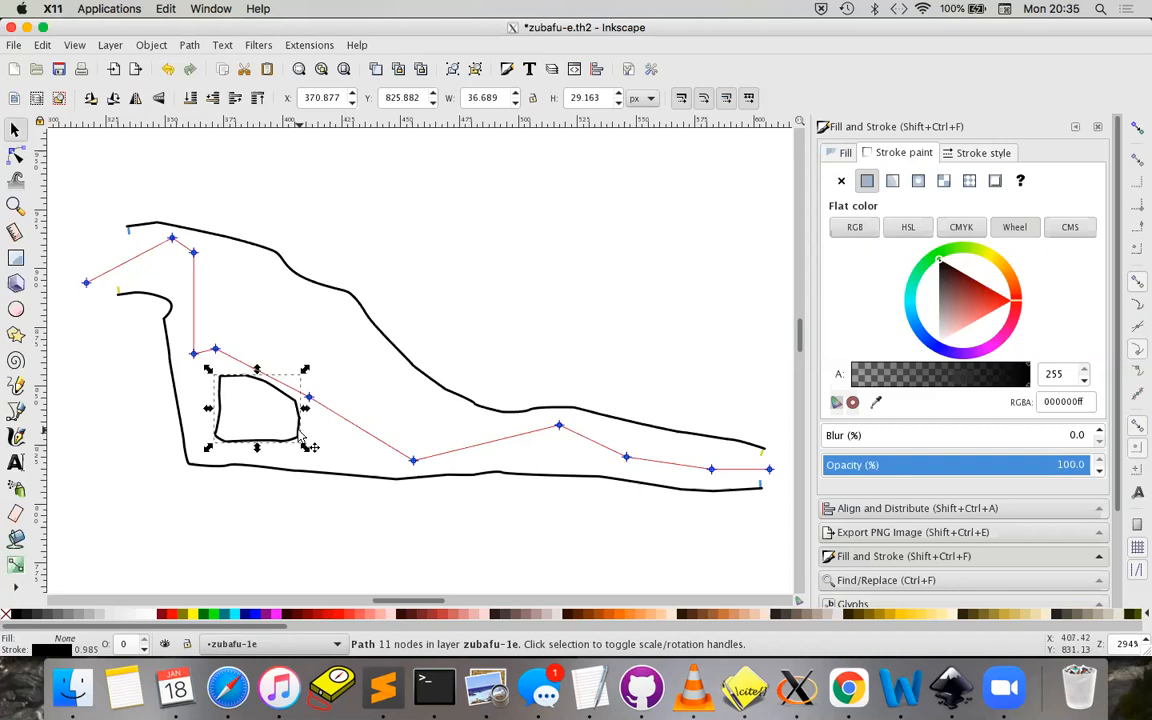
pyautogui.press('ctrl')
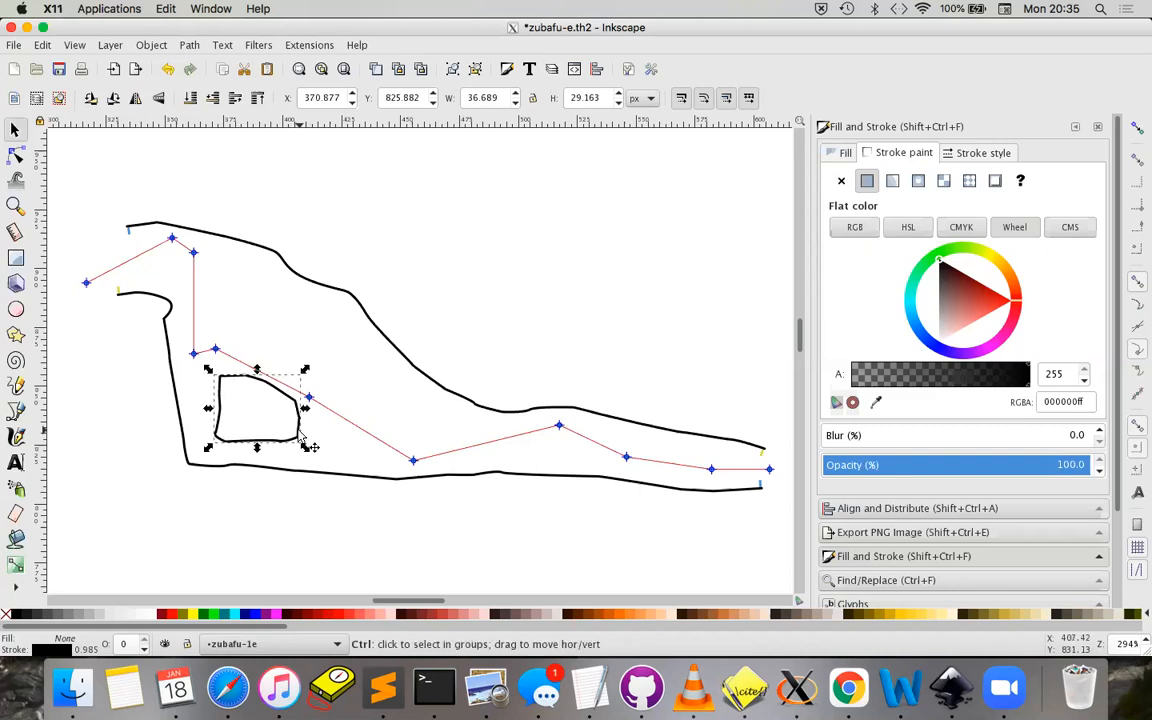
pyautogui.hotkey('ctrl', 'shift', 'o')
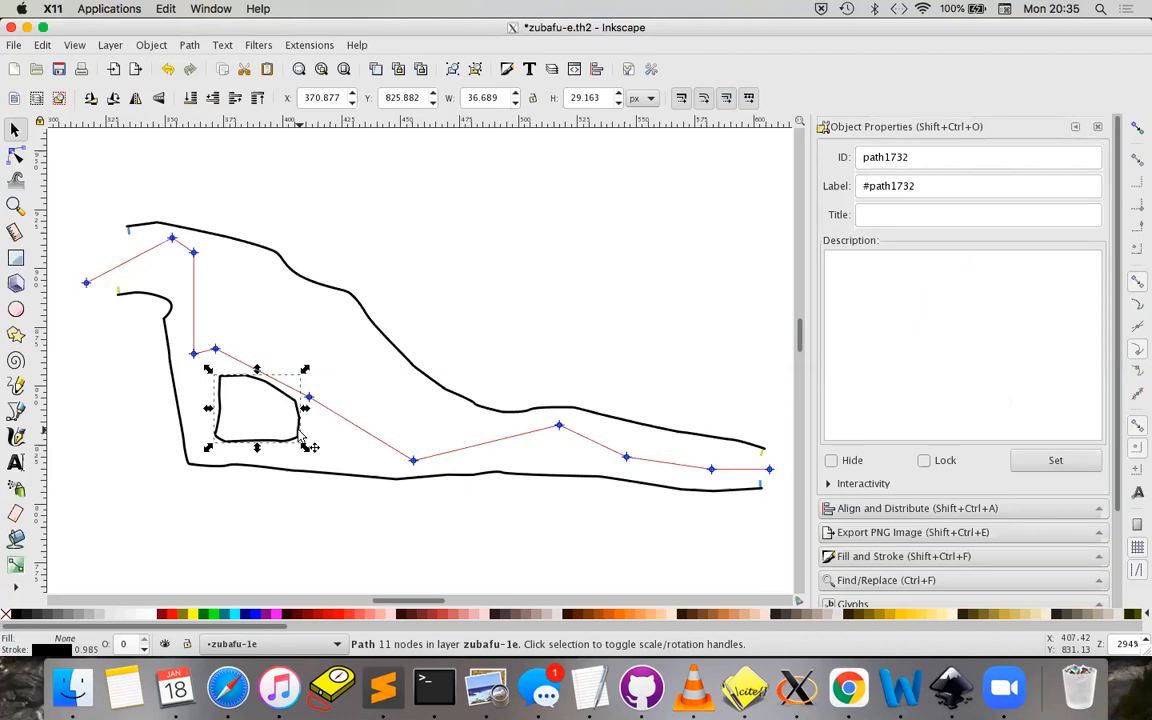
pyautogui.click(947, 218)
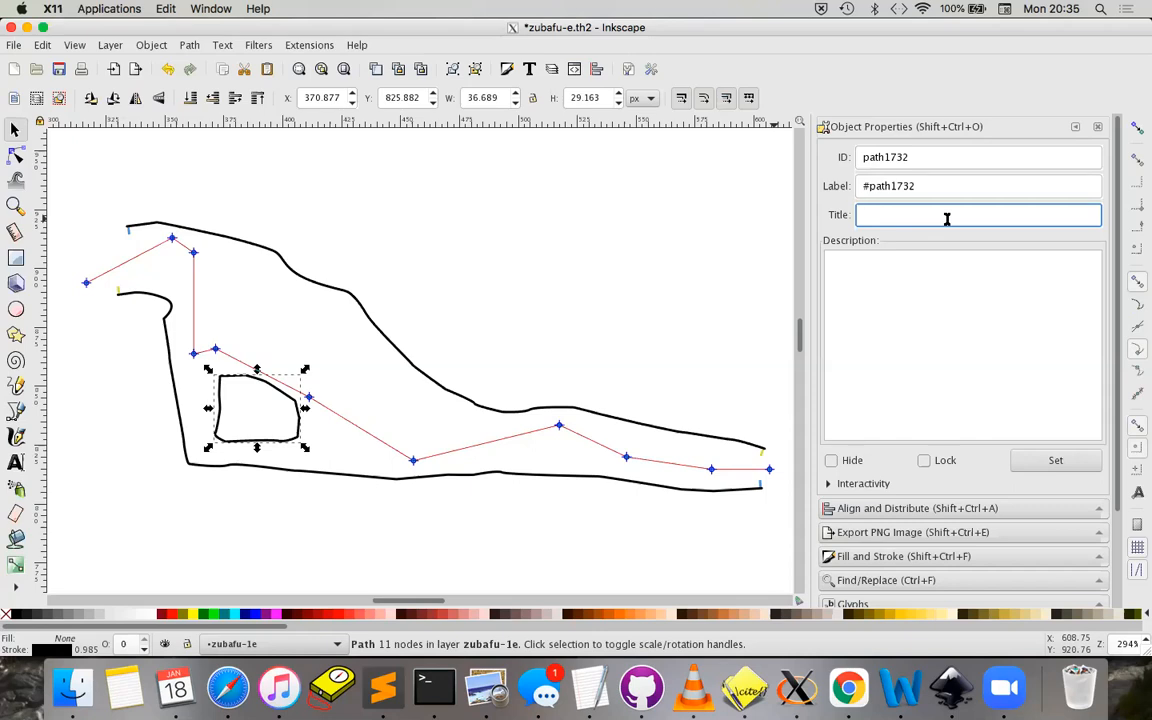
pyautogui.click(527, 277)
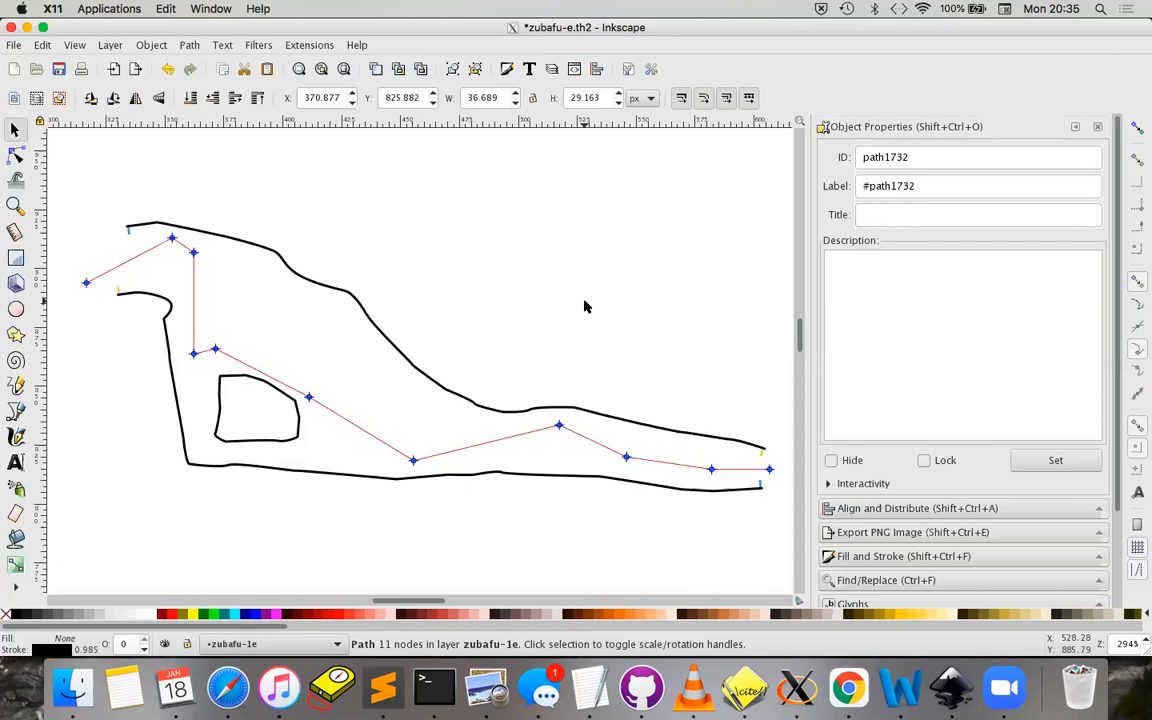
# Shift the closed outline slightly to about X 372.9, Y 825.2 px and deselect it
pyautogui.click(298, 431)
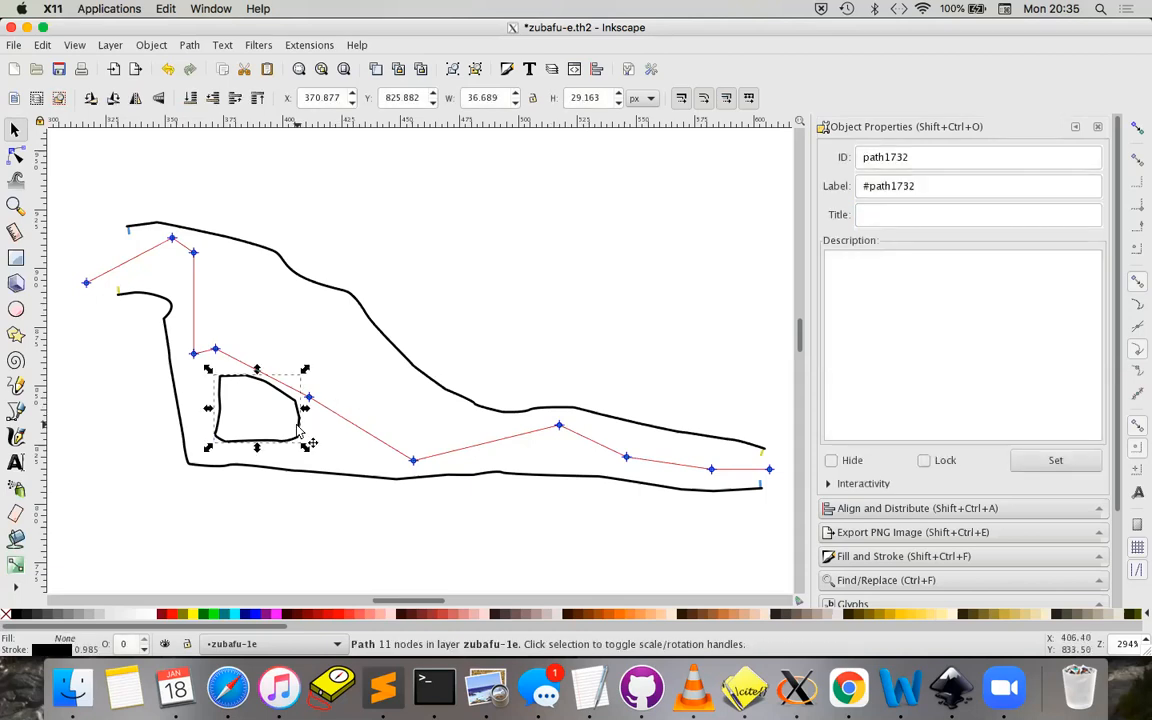
pyautogui.moveTo(277, 393); pyautogui.dragTo(282, 395)
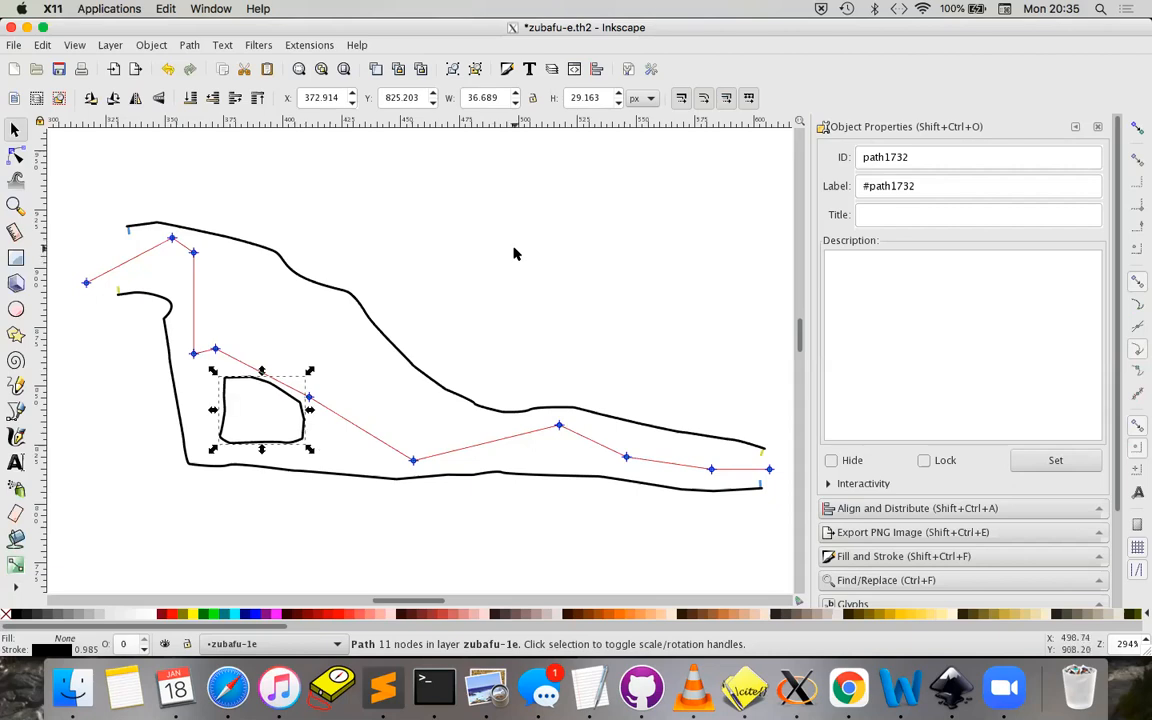
pyautogui.click(514, 252)
# Check the Captain Kangaroo passage in EE_SLO.pdf and in the EE_2018.svg survey in Chrome, and return to Inkscape
pyautogui.click(488, 692)
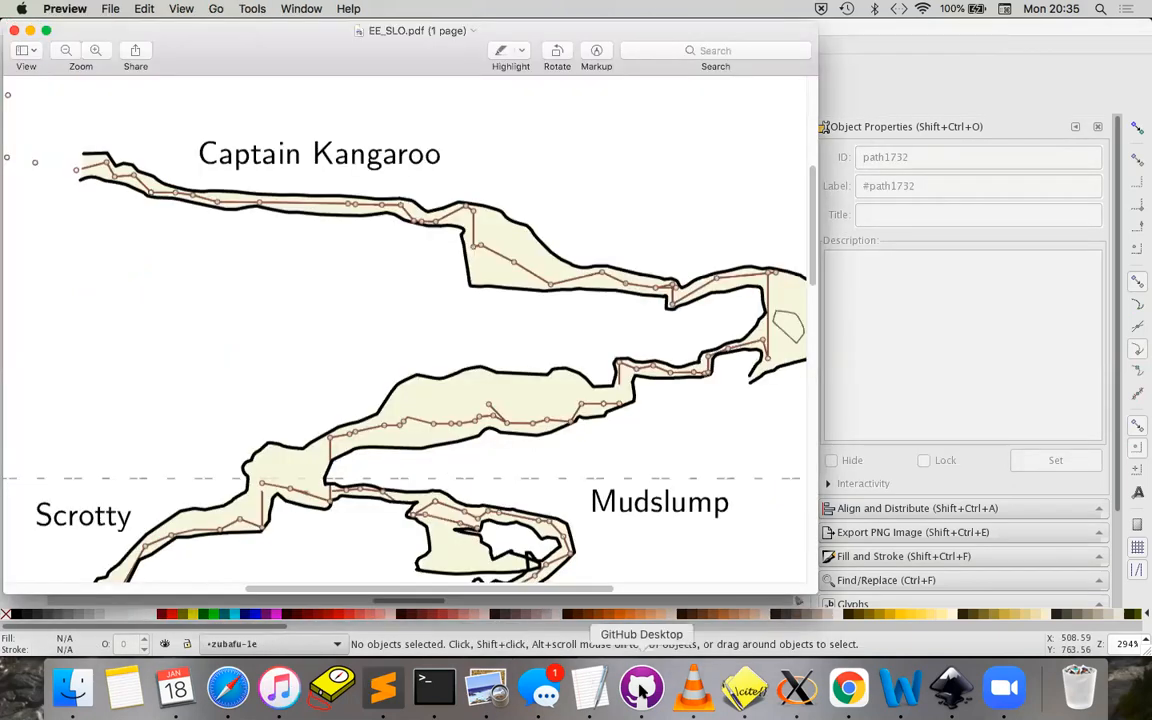
pyautogui.click(855, 686)
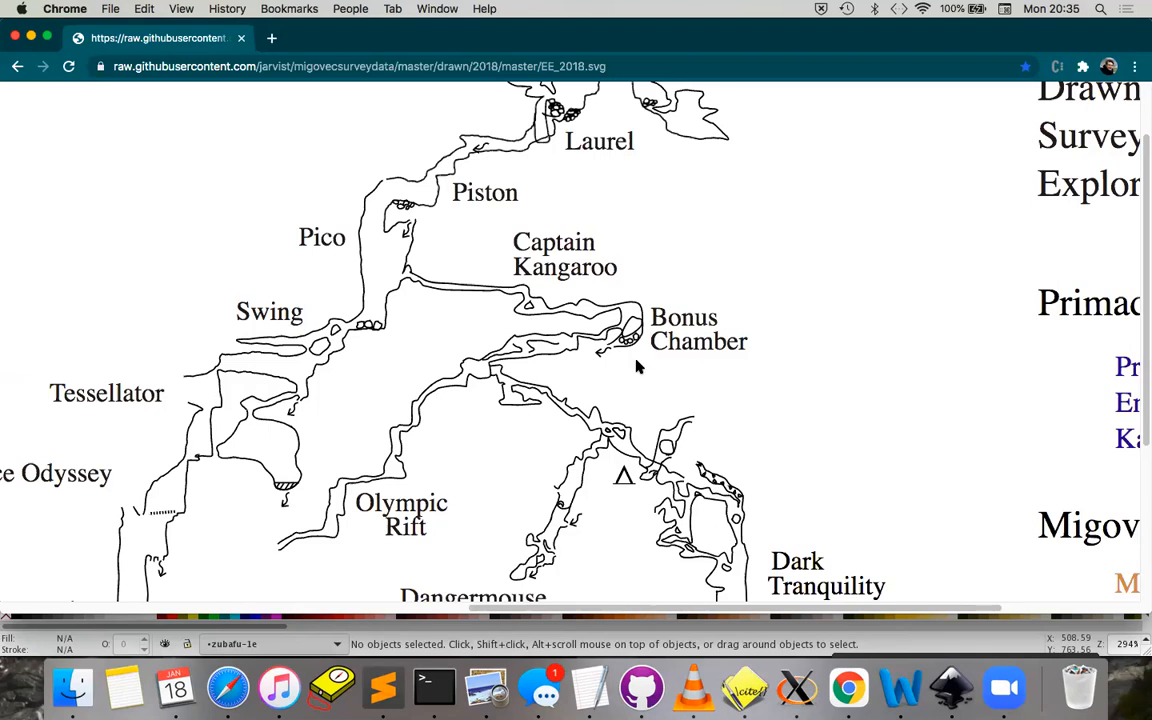
pyautogui.click(957, 640)
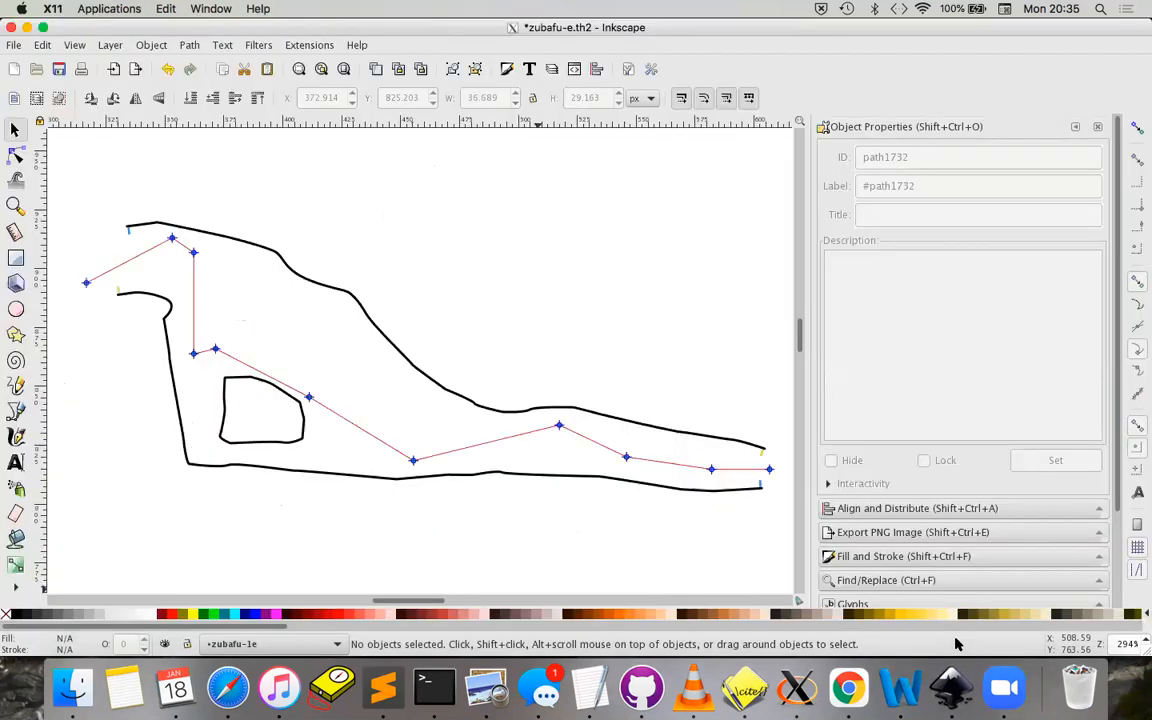
# Reshape the closed outline into a rough triangle by deleting its upper-left corner nodes and moving its upper-right node inward
pyautogui.click(268, 383)
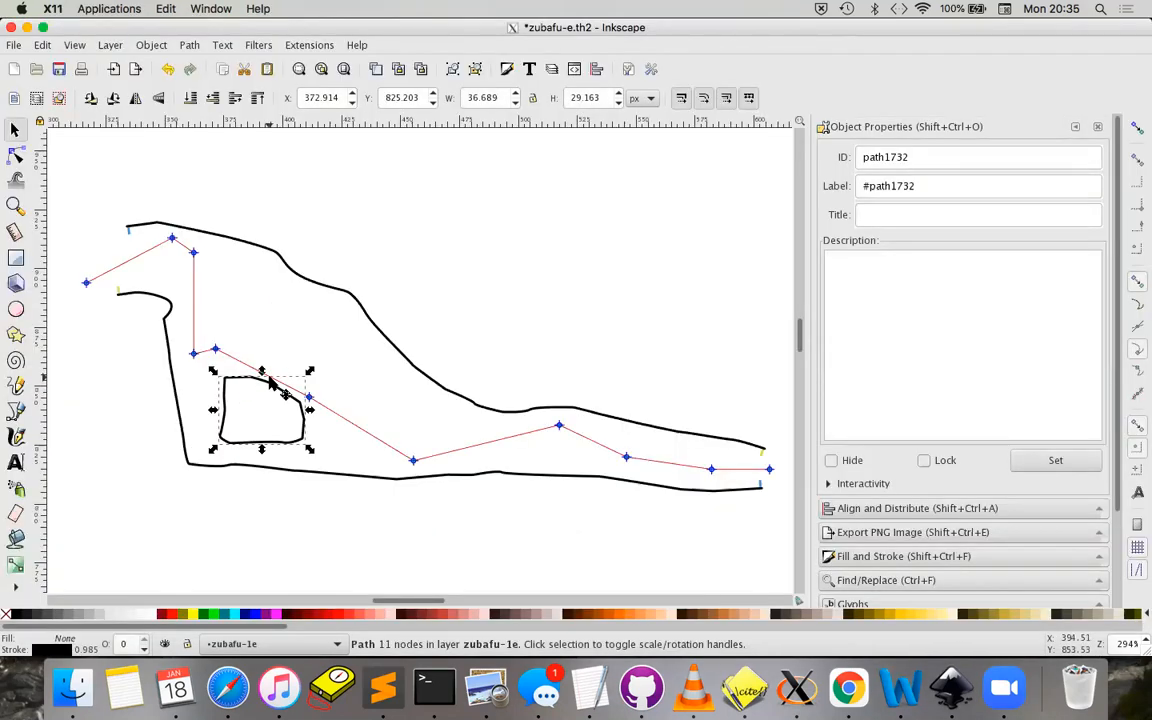
pyautogui.press('n')
pyautogui.click(224, 379)
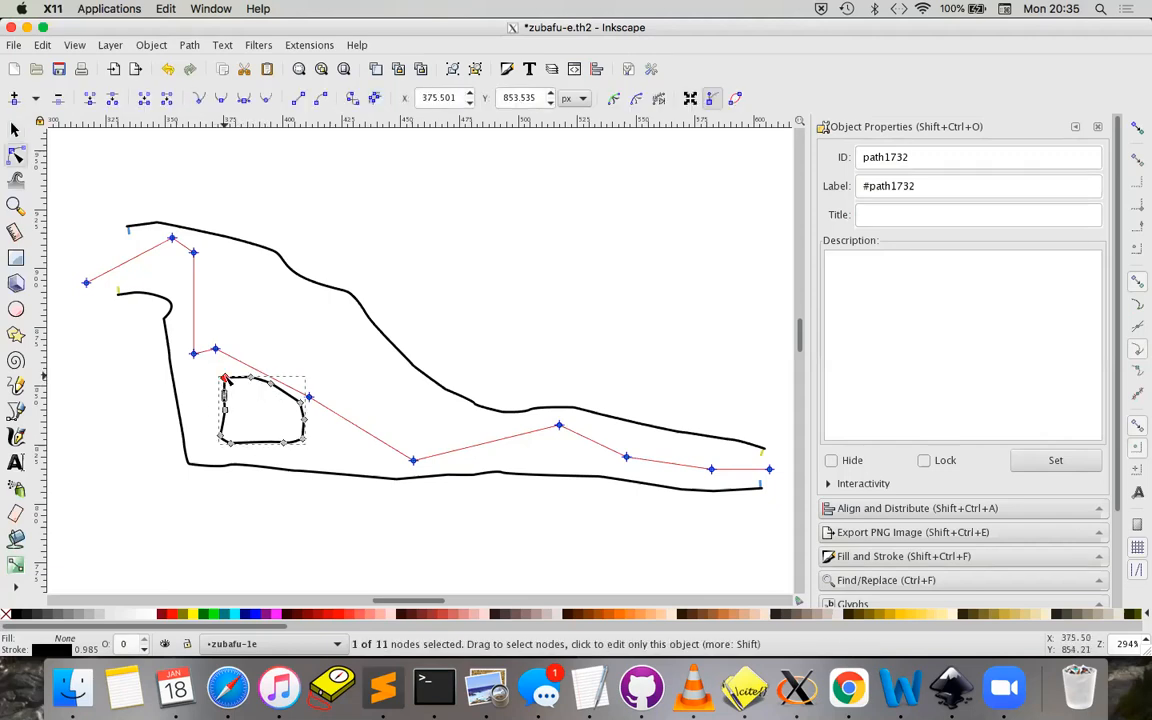
pyautogui.press('Delete')
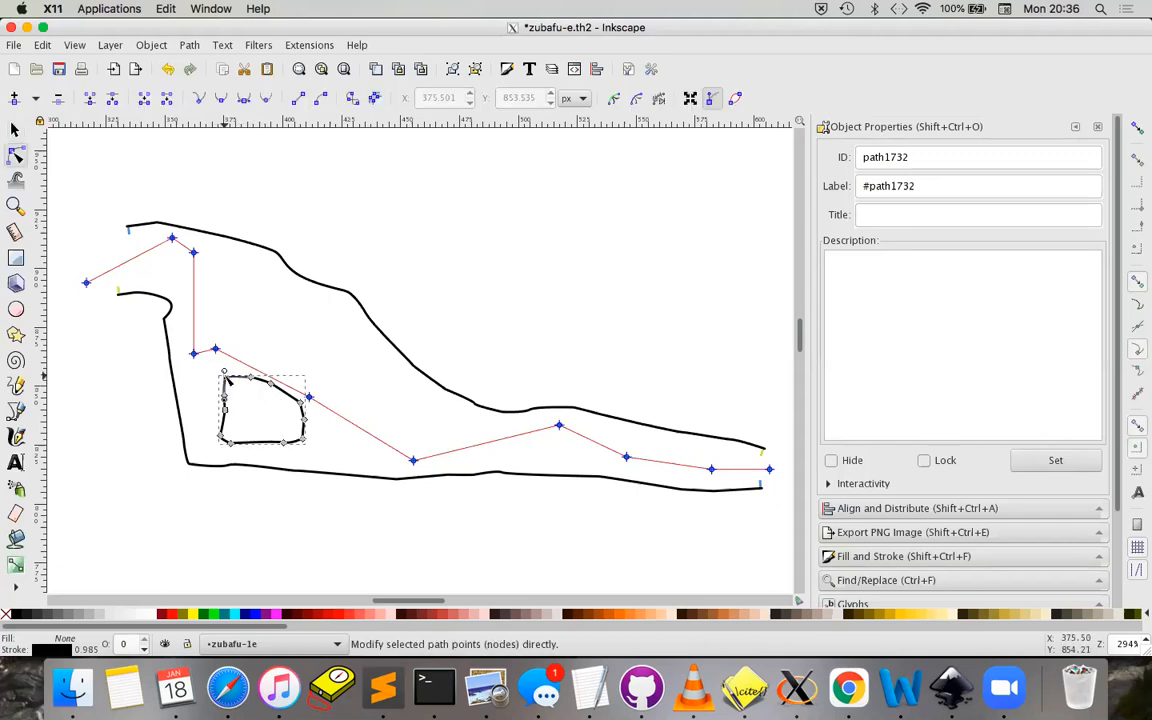
pyautogui.moveTo(204, 372); pyautogui.dragTo(292, 406)
pyautogui.click(308, 398)
pyautogui.click(304, 396)
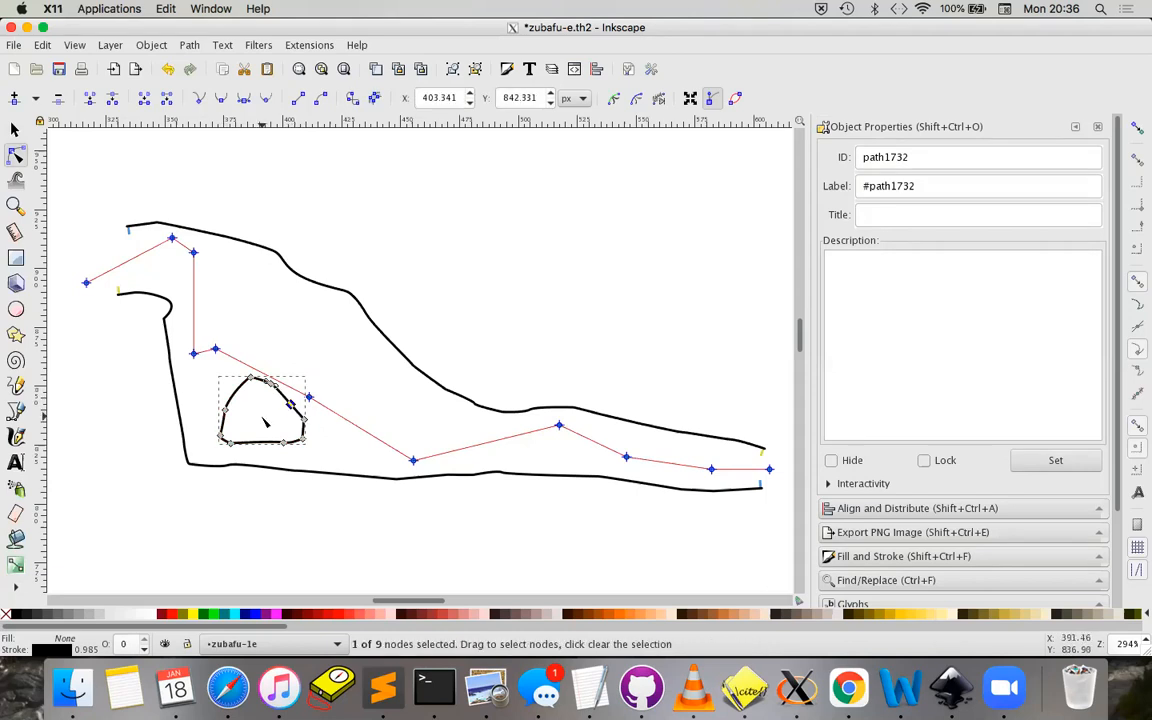
pyautogui.click(365, 405)
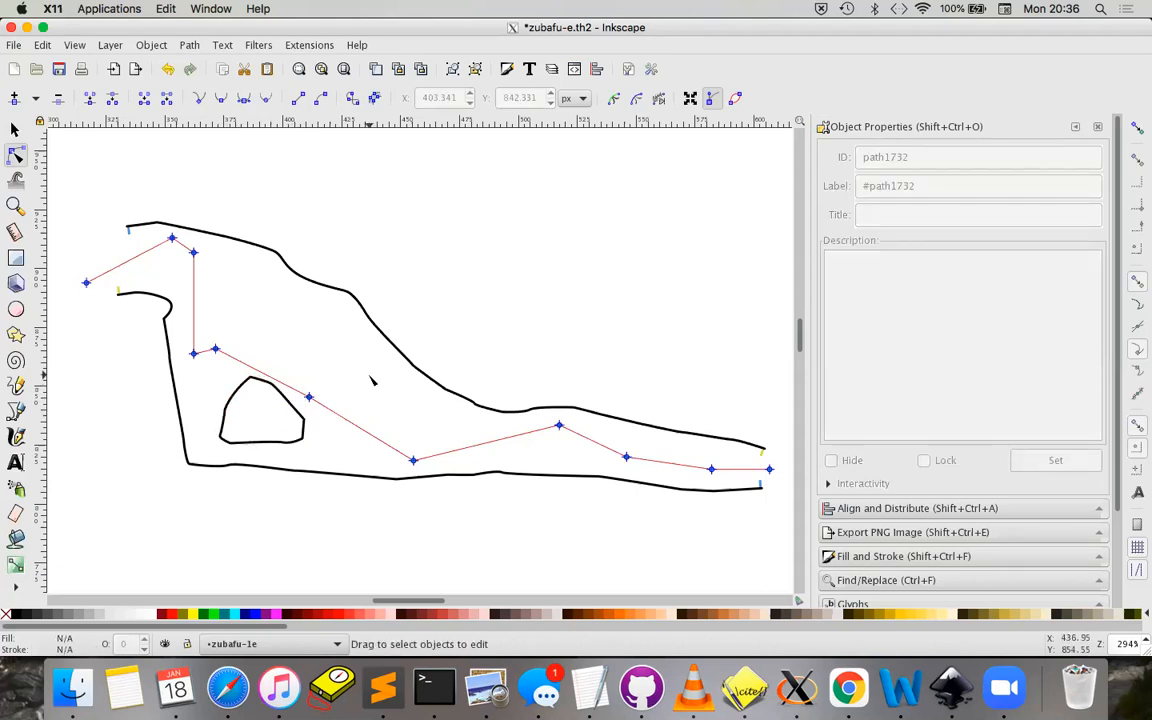
# Set the closed triangular outline's Therion line type to wall with the option "-outline in"
pyautogui.click(298, 397)
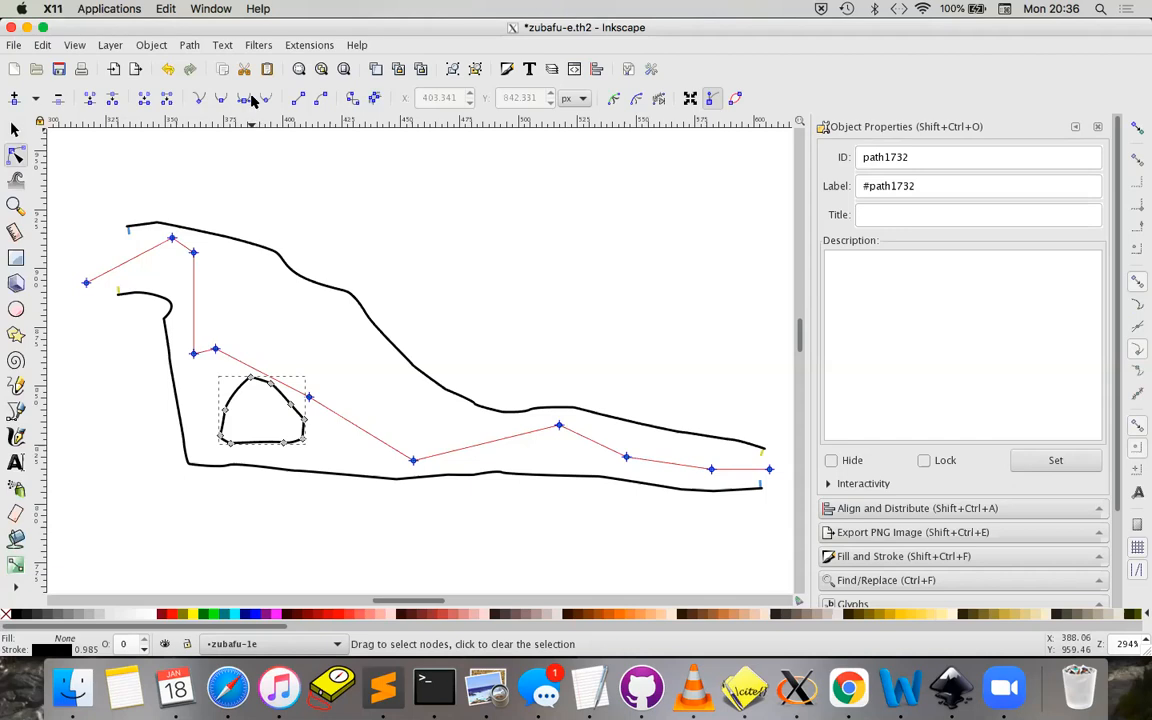
pyautogui.click(290, 44)
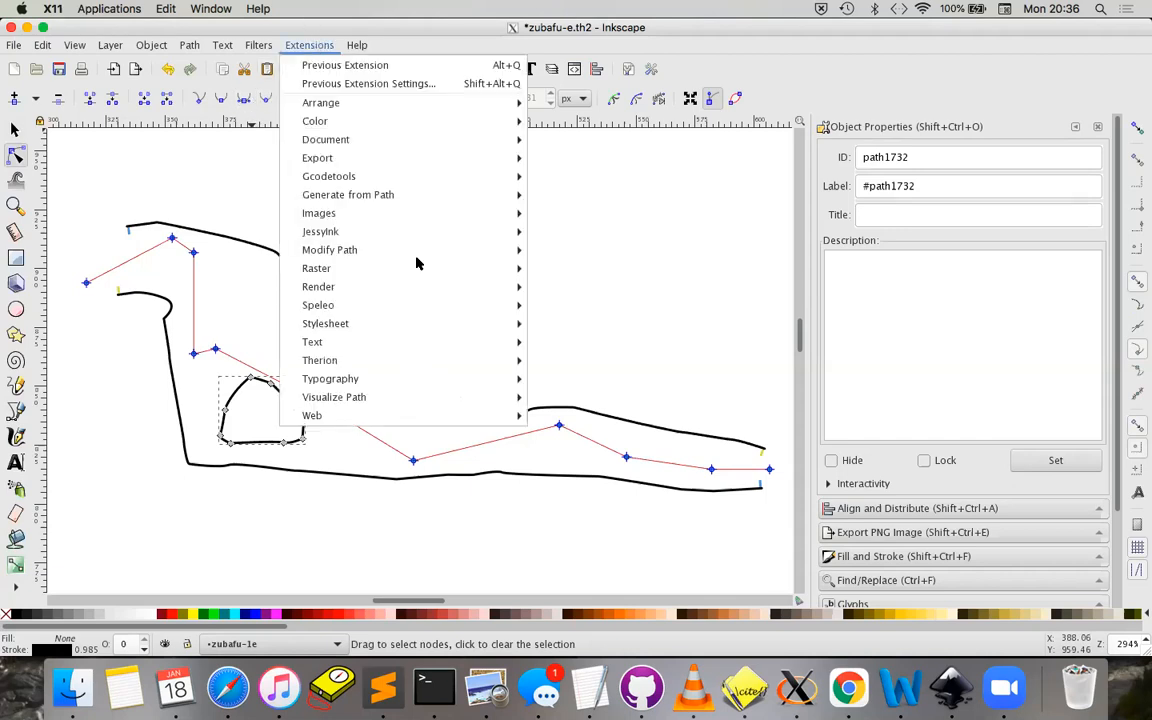
pyautogui.moveTo(443, 358)
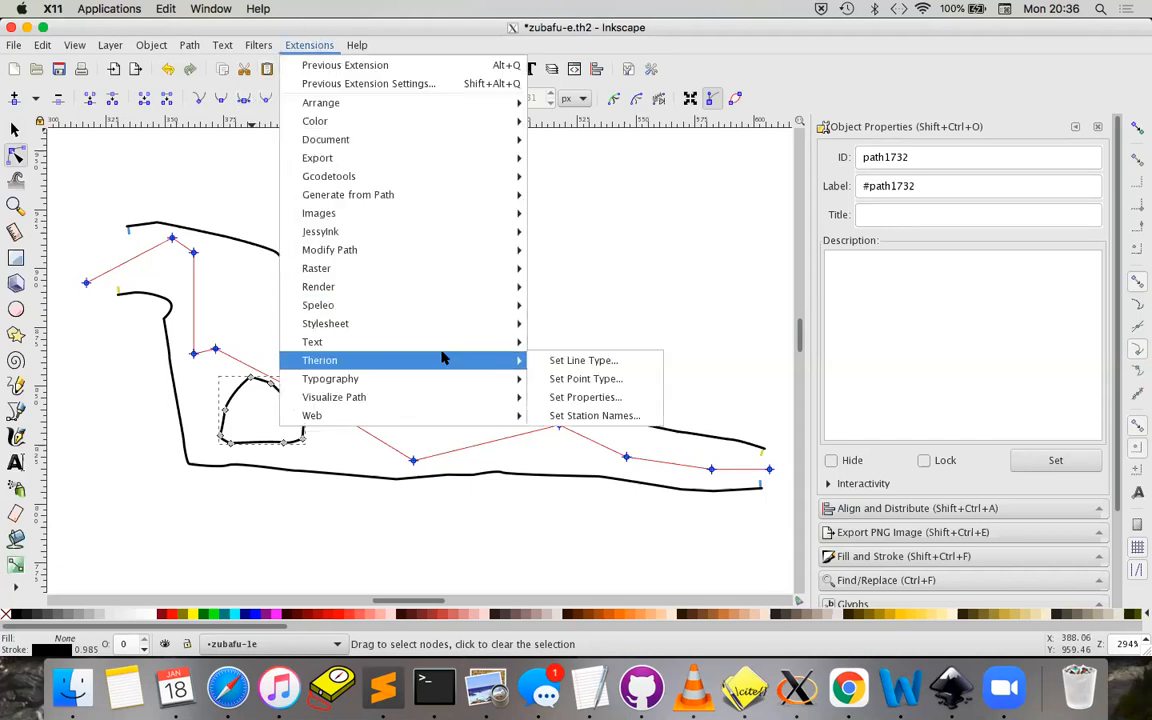
pyautogui.click(604, 362)
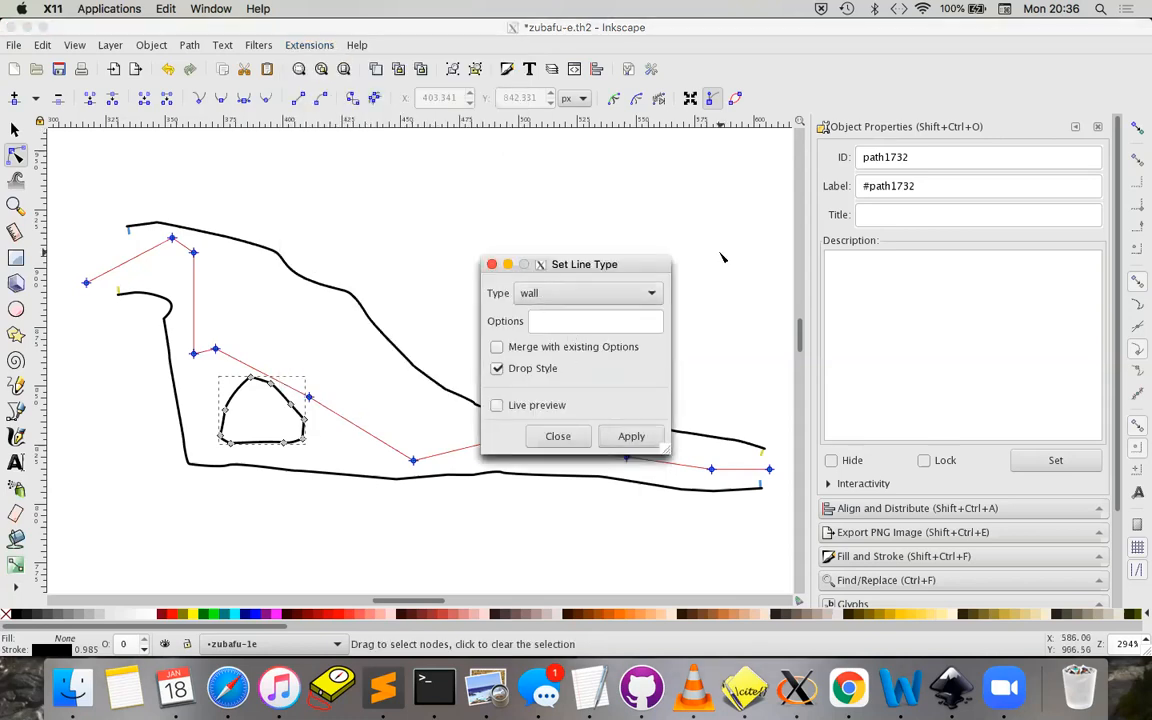
pyautogui.click(569, 321)
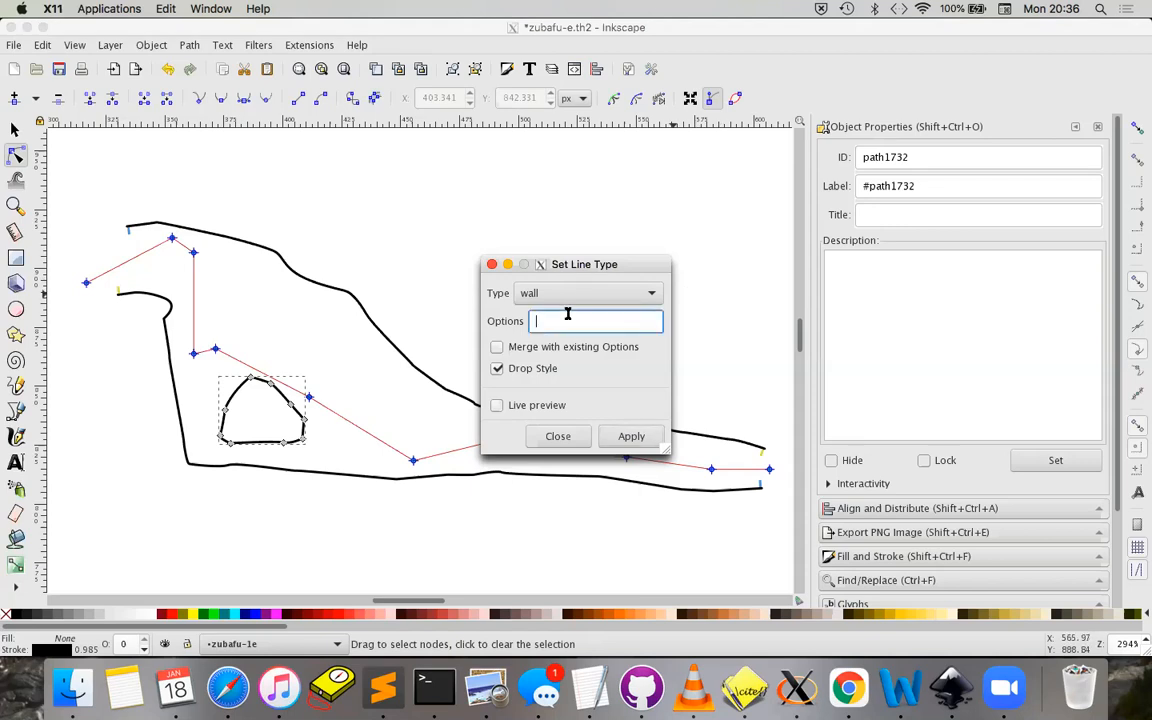
pyautogui.write('-outl')
pyautogui.write('ine in')
pyautogui.click(633, 434)
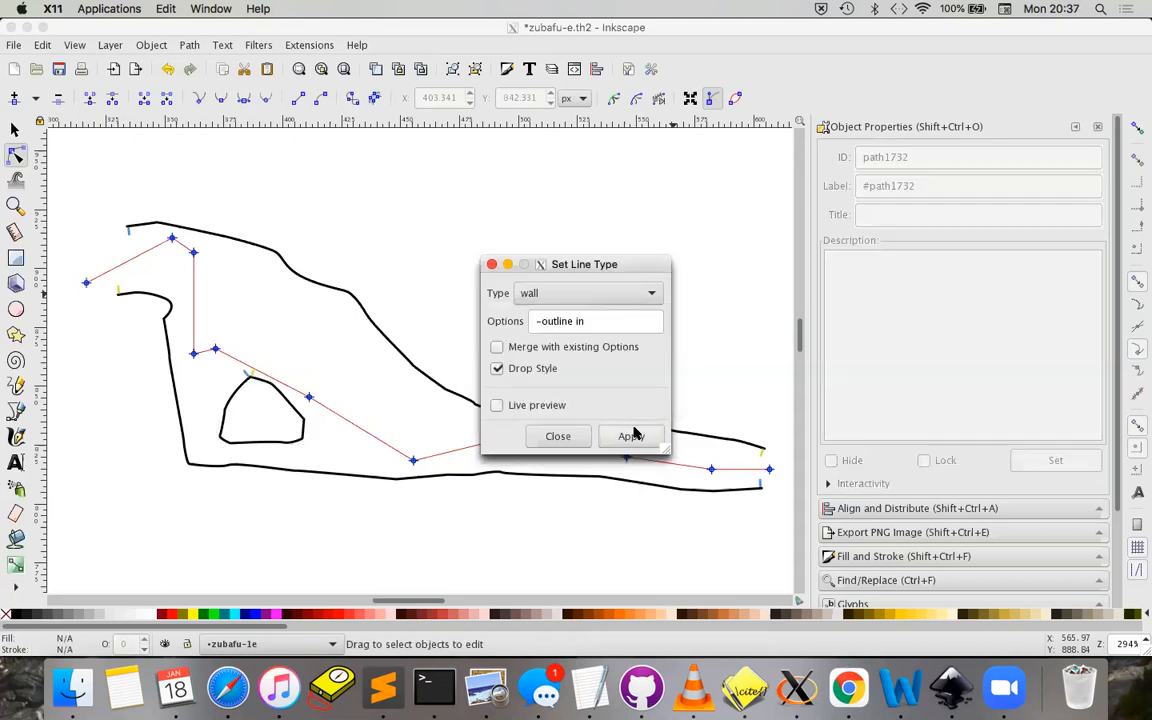
pyautogui.click(576, 438)
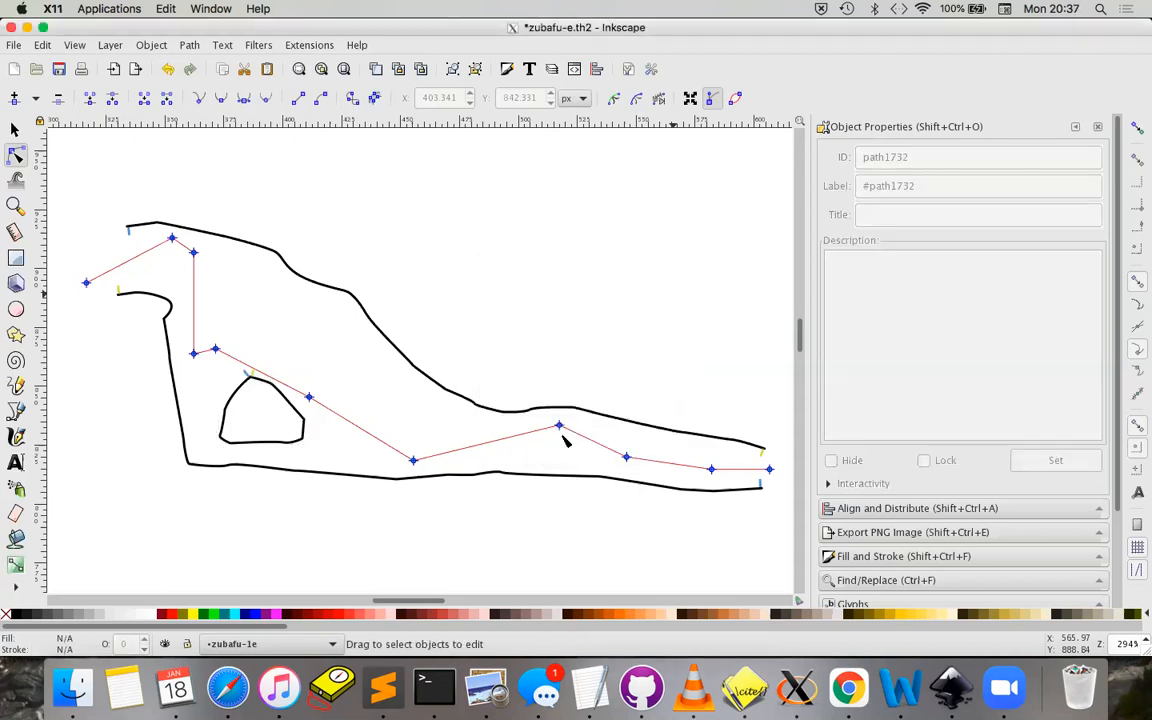
# Check the closed outline's title and direction ticks, and save zubafu-e.th2
pyautogui.click(265, 379)
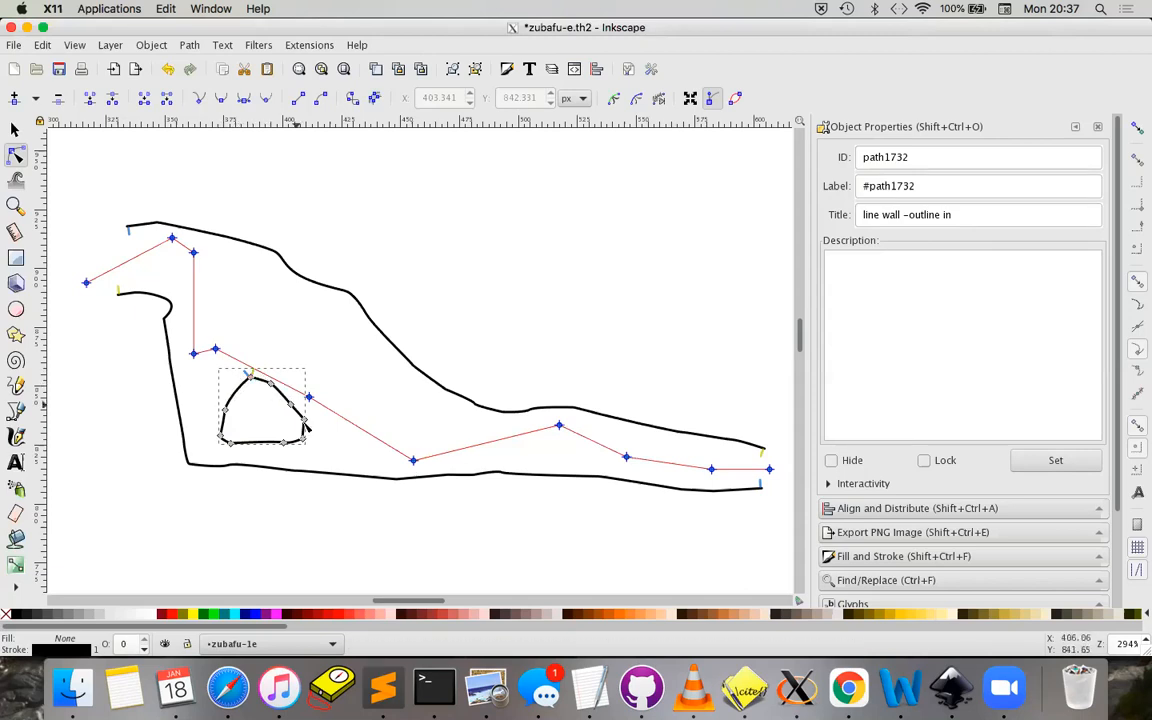
pyautogui.click(254, 363)
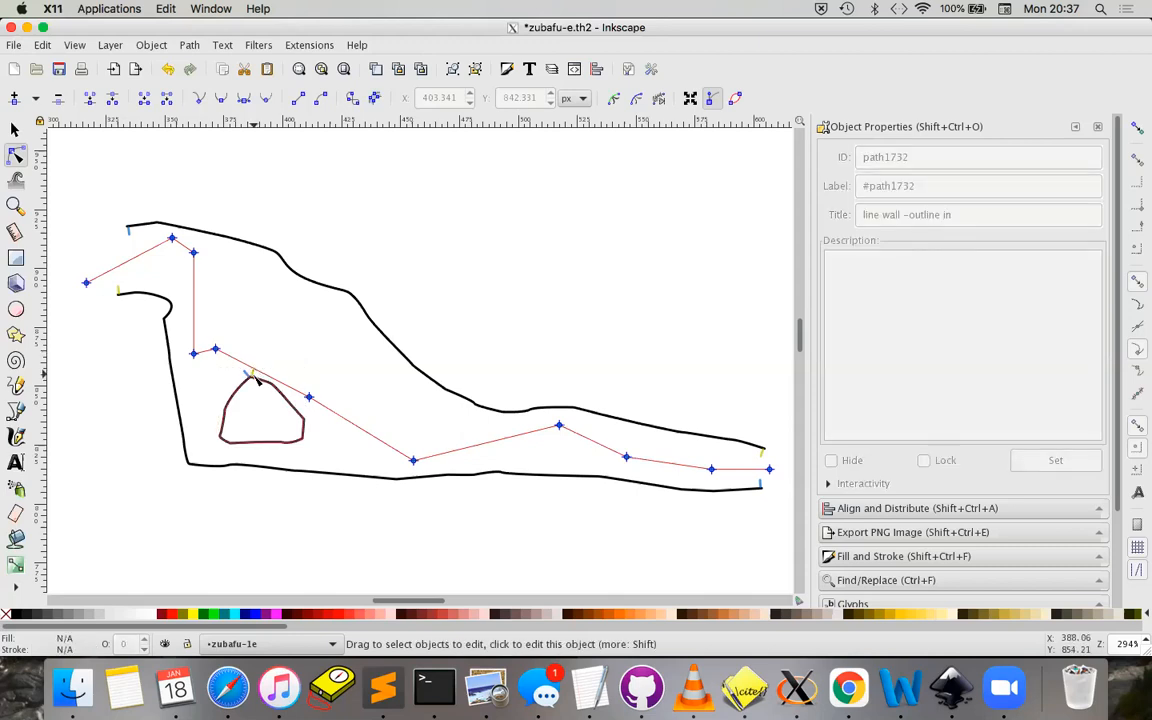
pyautogui.click(254, 378)
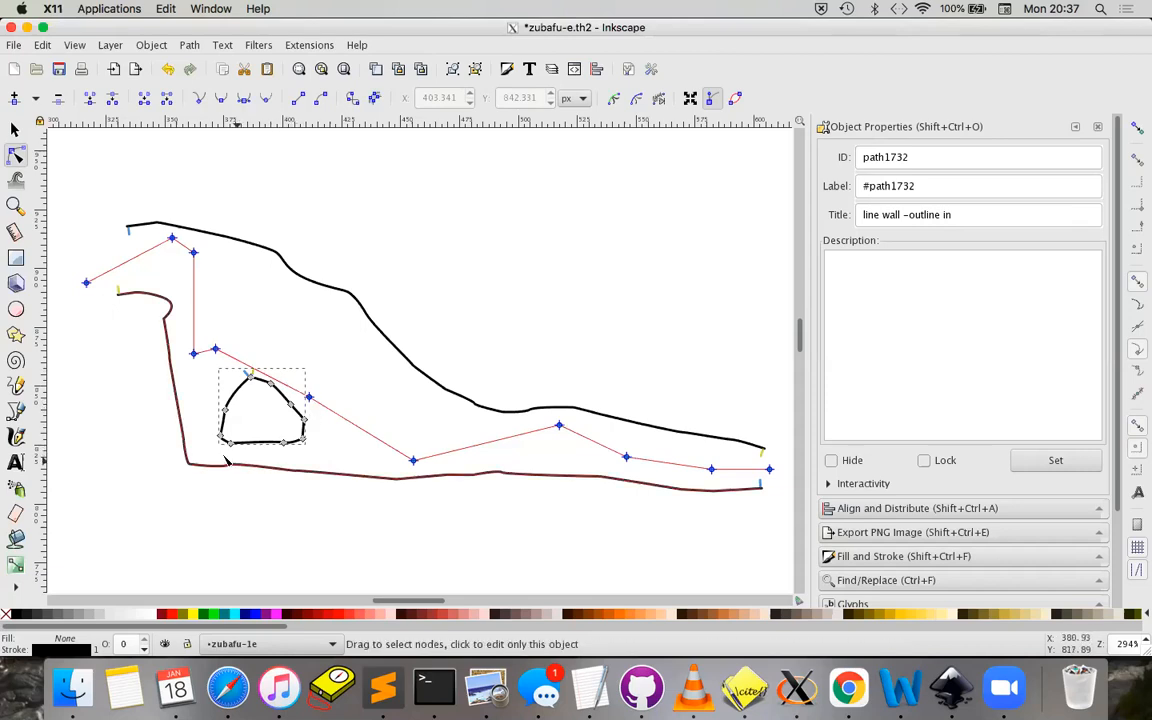
pyautogui.click(58, 68)
pyautogui.click(611, 429)
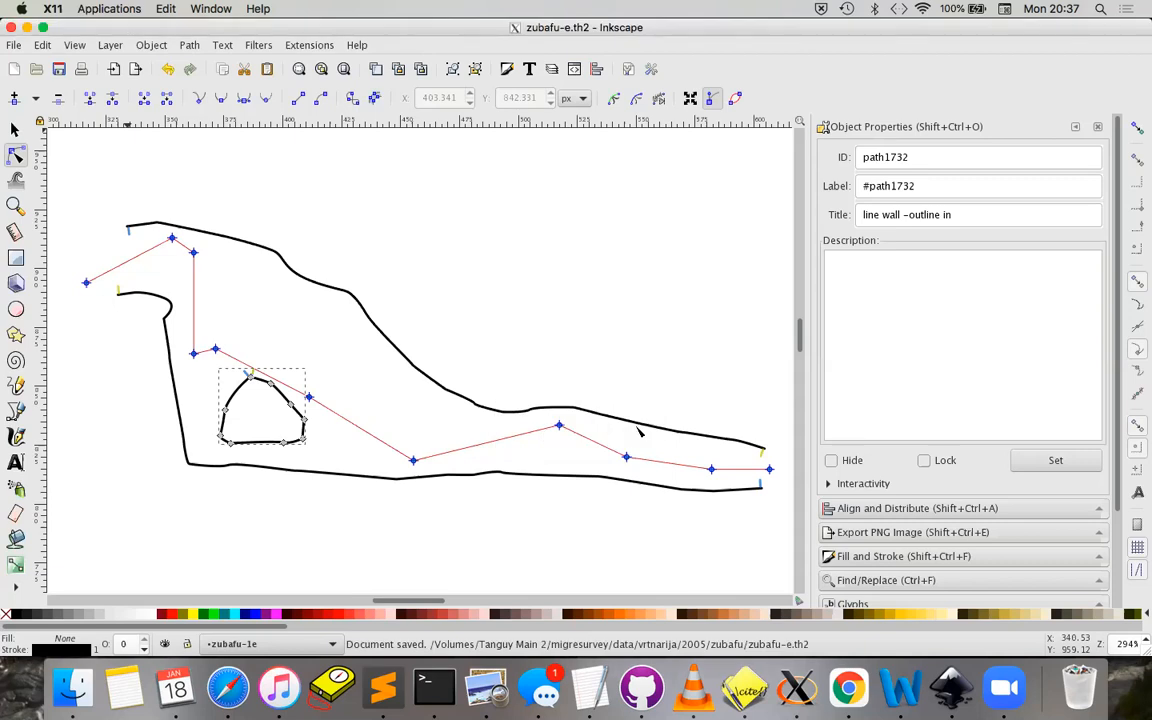
pyautogui.click(620, 377)
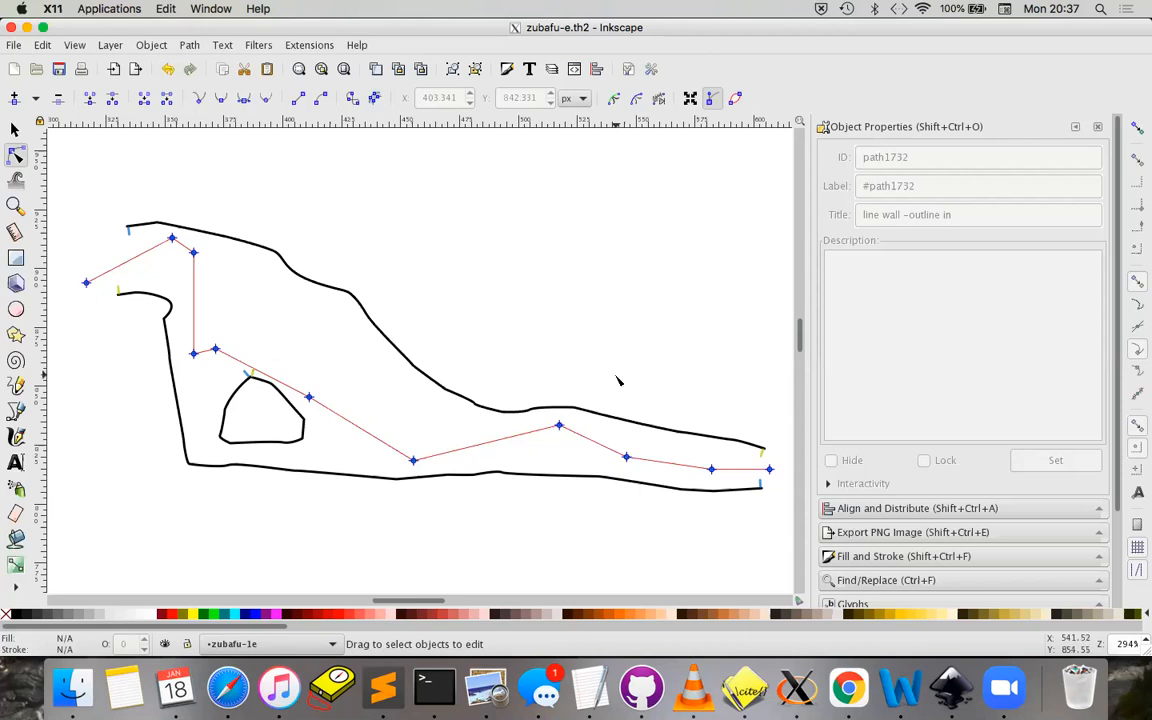
# Compare the passage fill in EE_SLO.pdf with the map-fg colour line of extended.thconfig in Sublime Text
pyautogui.click(487, 687)
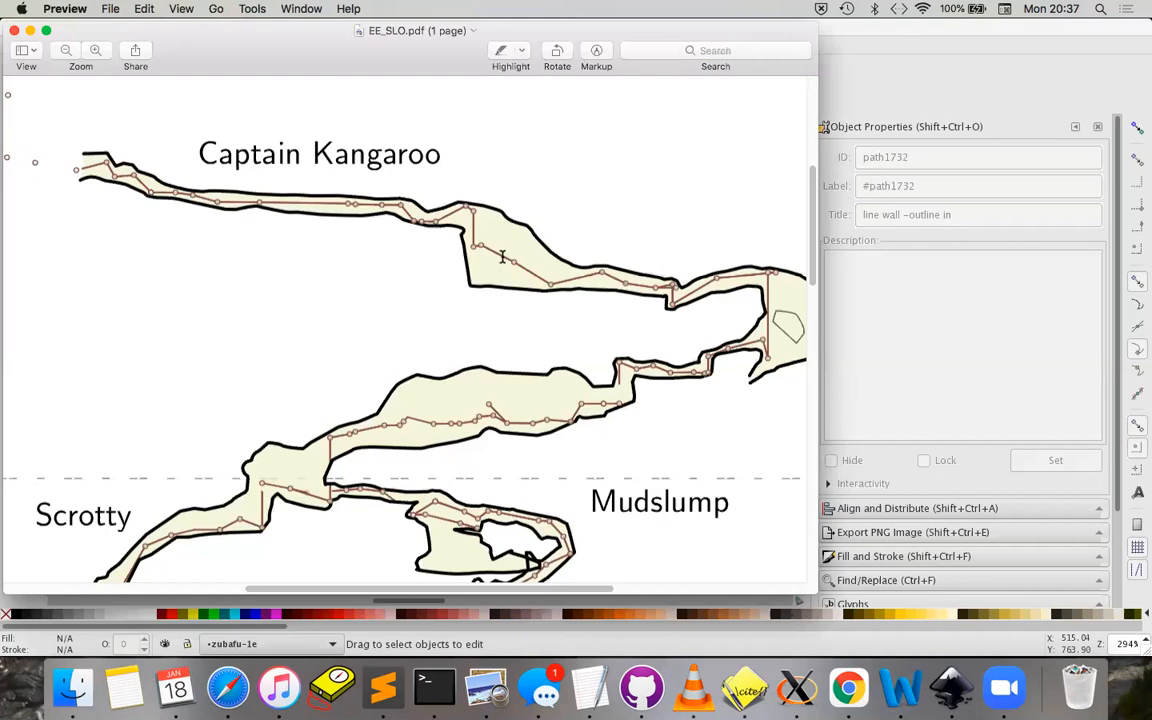
pyautogui.click(383, 686)
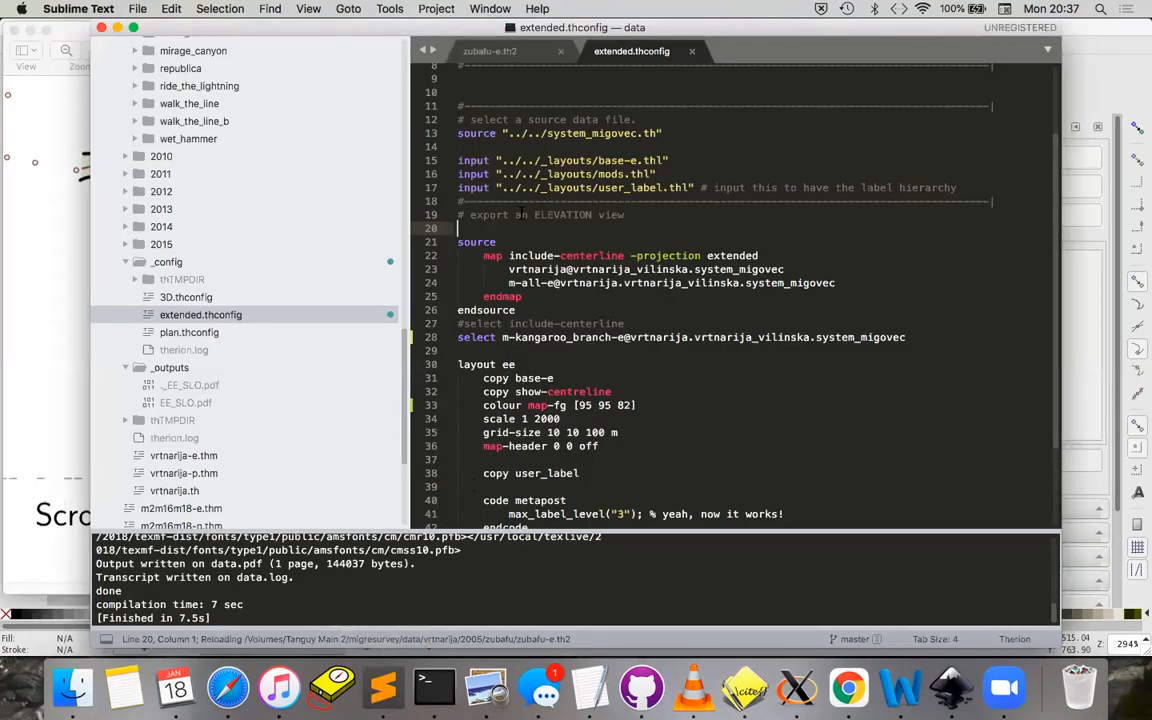
pyautogui.click(675, 418)
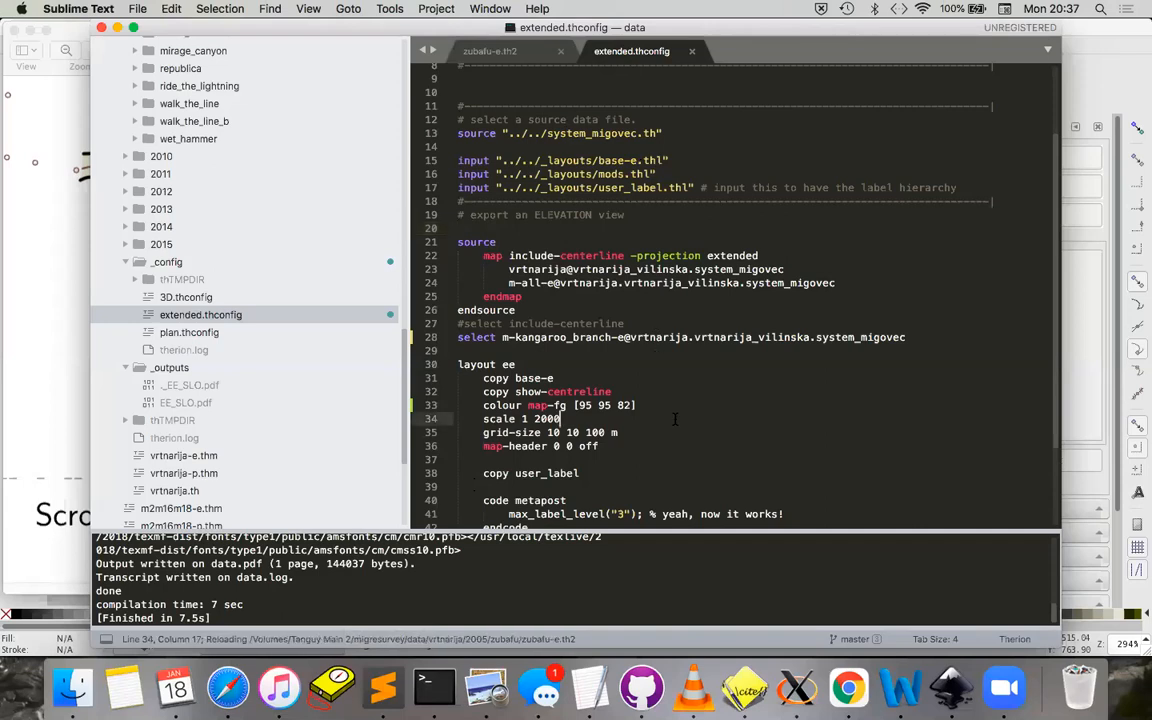
pyautogui.moveTo(484, 405); pyautogui.dragTo(637, 405)
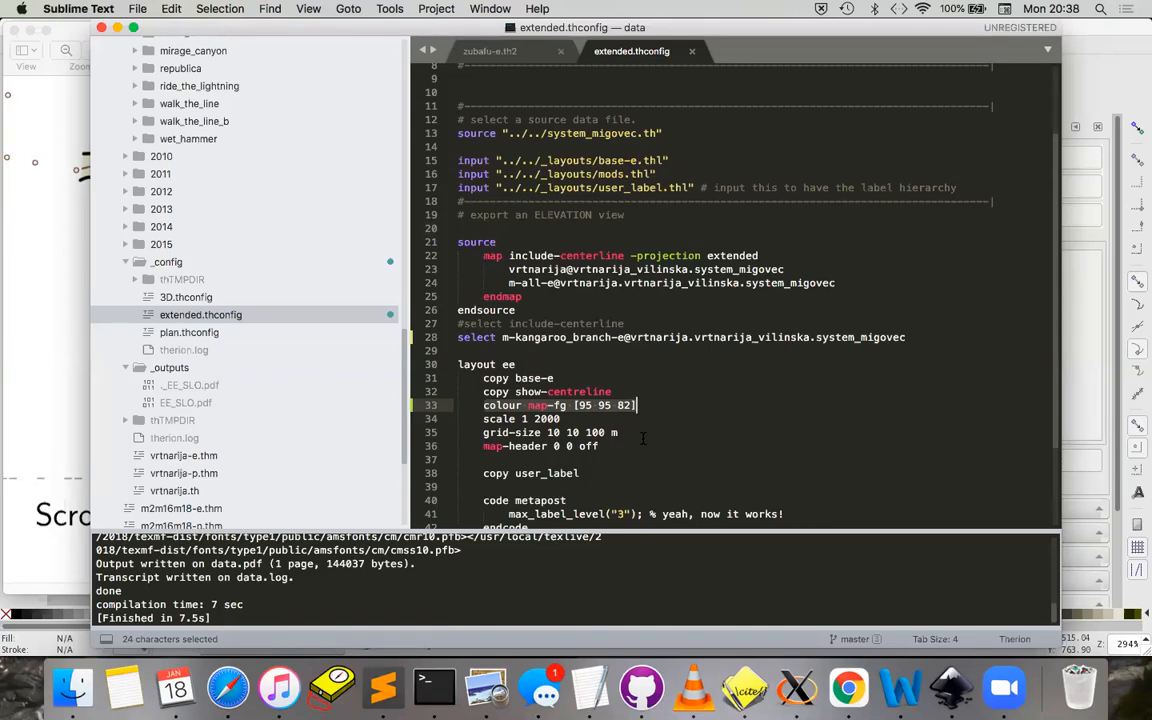
pyautogui.click(67, 337)
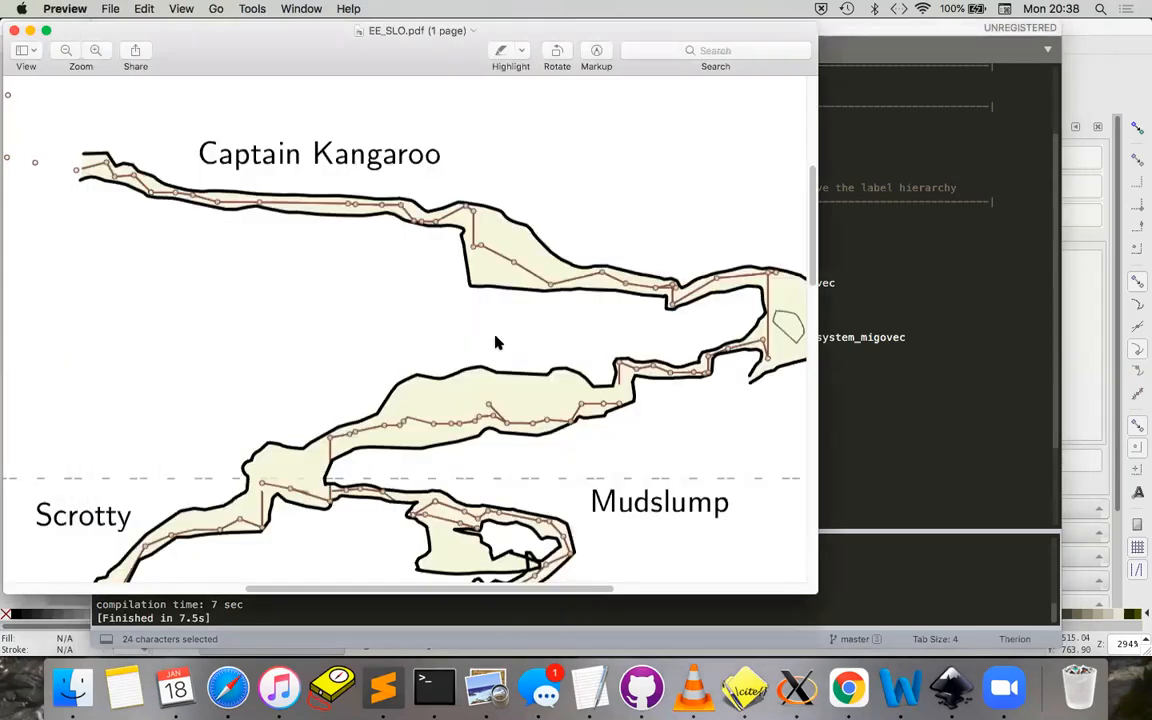
# Return to extended.thconfig in Sublime Text and compile it with Therion to regenerate the elevation PDF
pyautogui.click(948, 358)
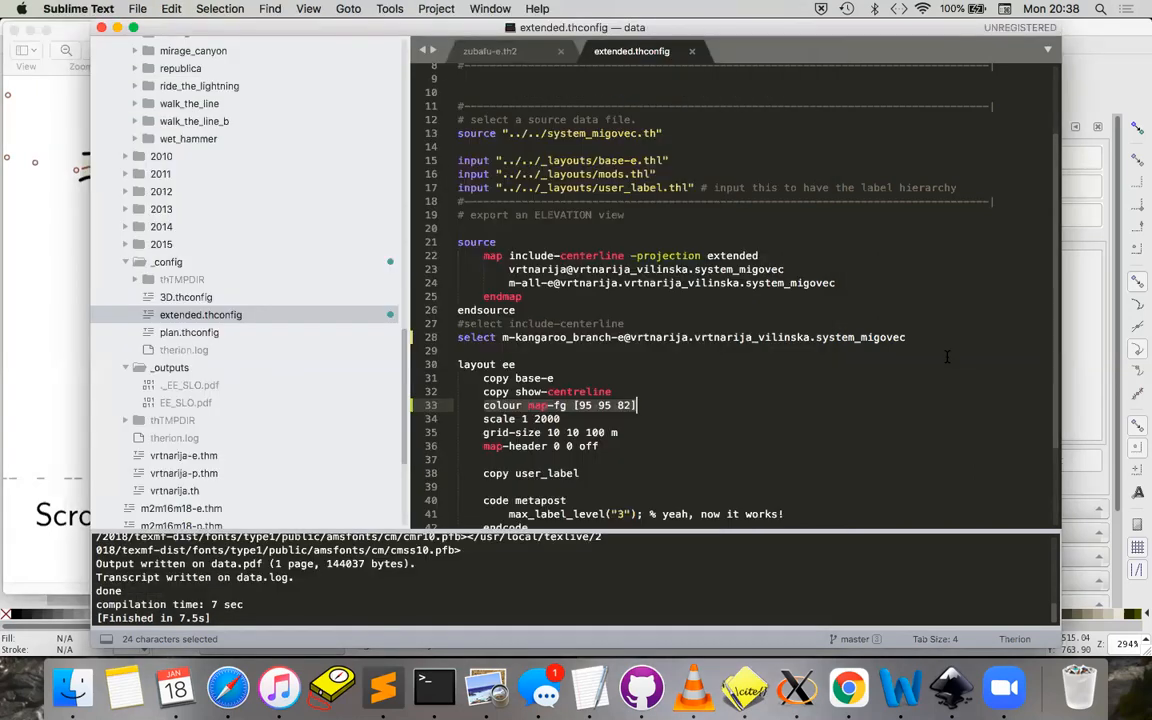
pyautogui.click(840, 365)
pyautogui.press('super+b')
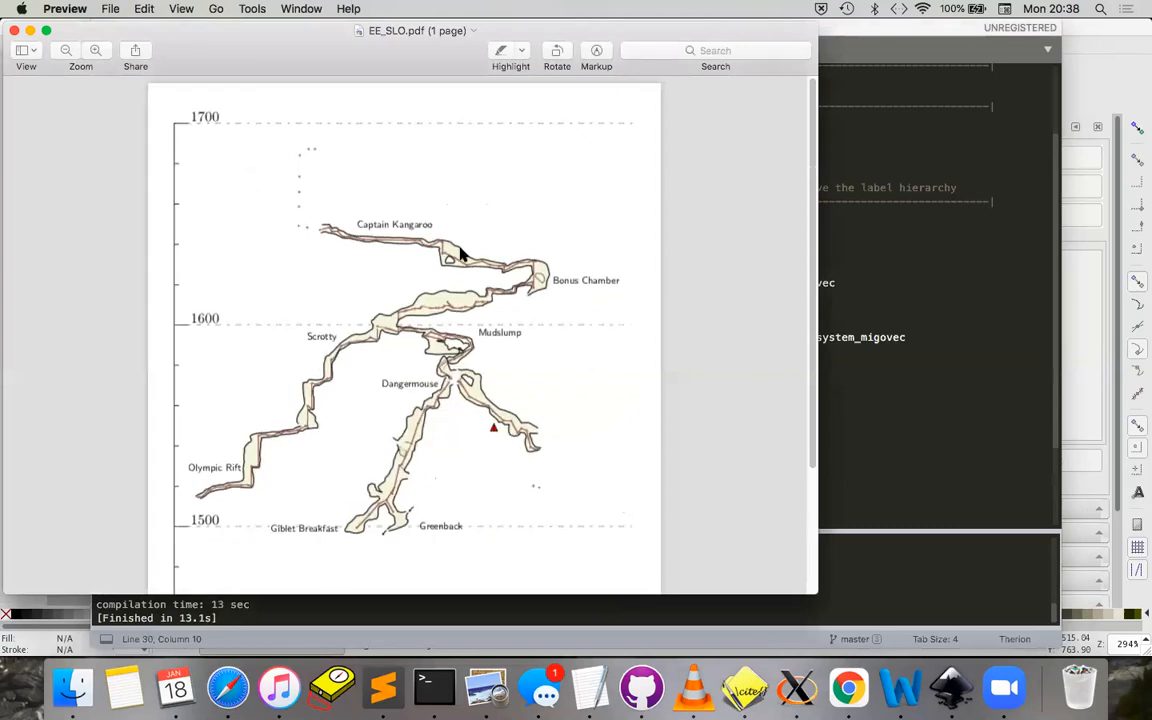
# Examine the inner wall outline below the Captain Kangaroo label in the recompiled EE_SLO.pdf and return to Inkscape
pyautogui.scroll(10, 460, 254)
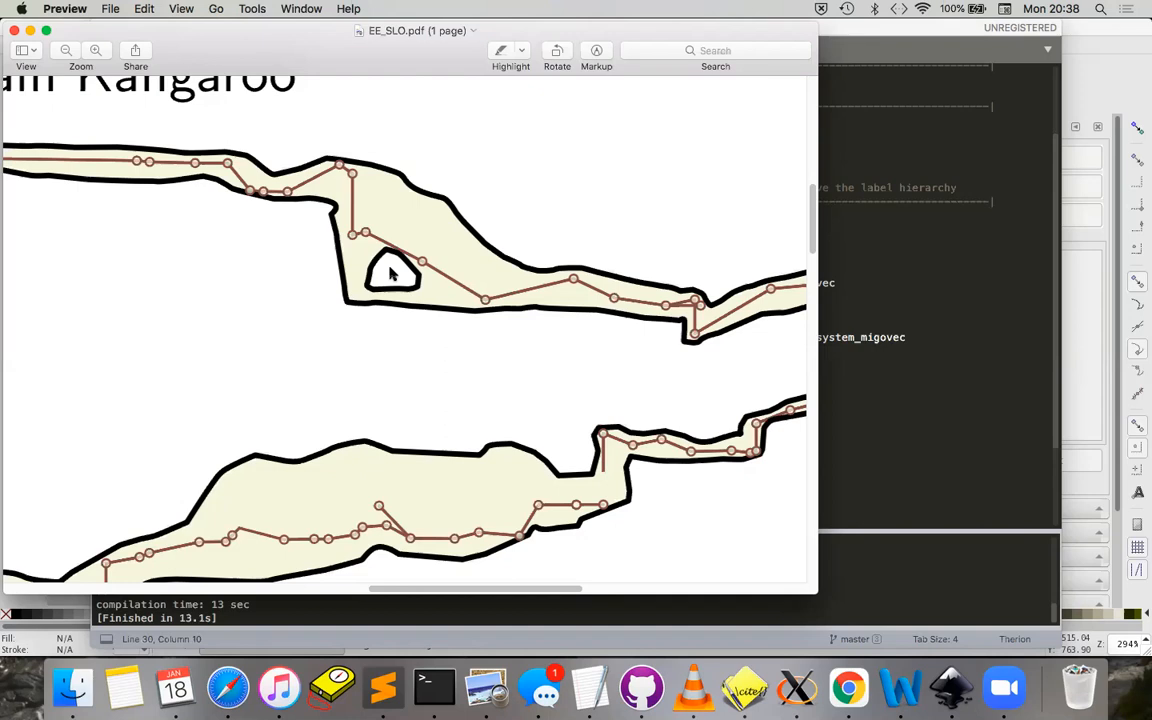
pyautogui.scroll(2, 392, 274)
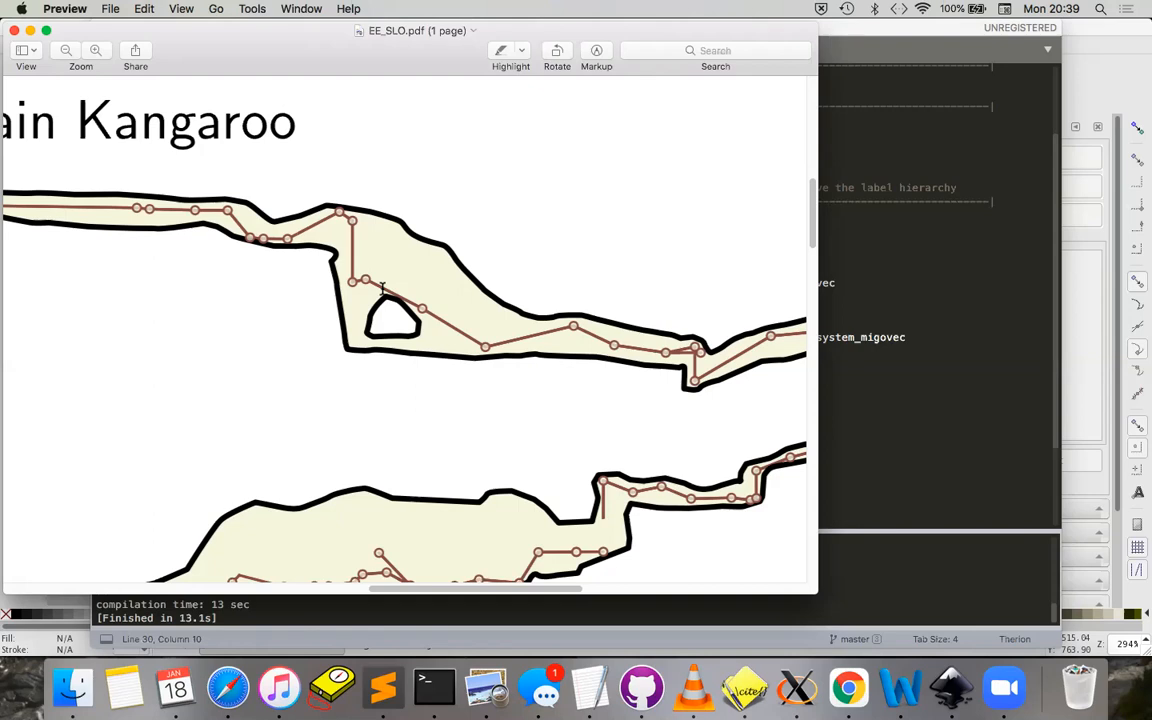
pyautogui.click(62, 635)
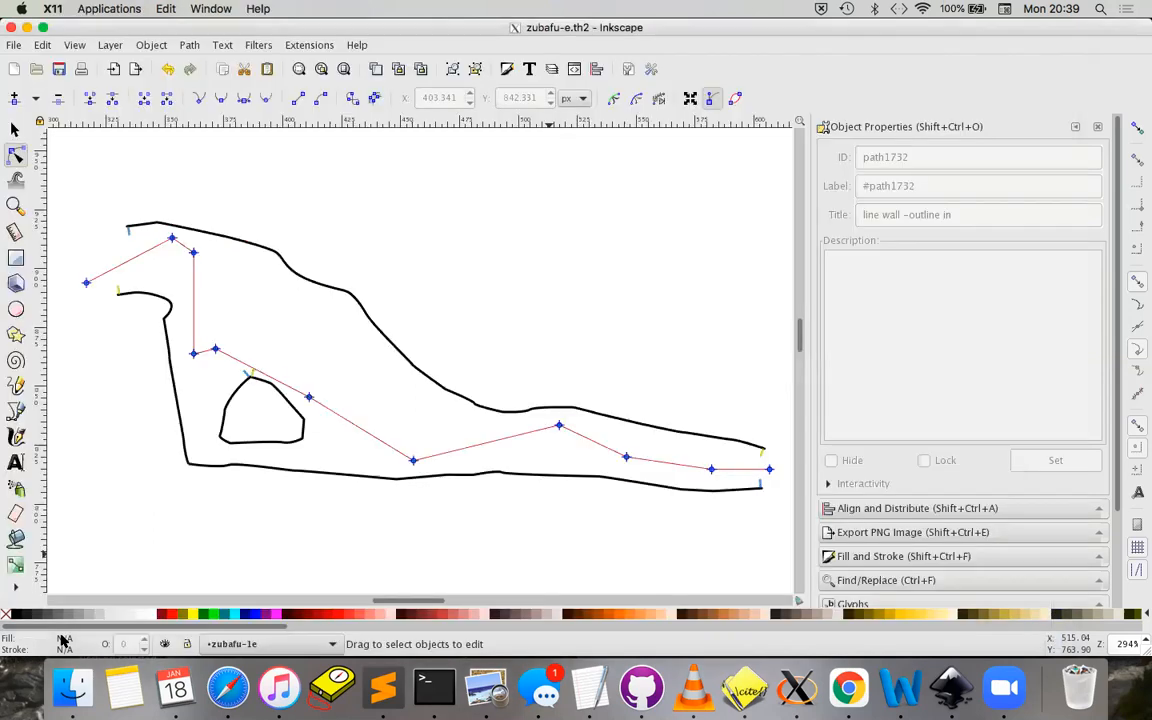